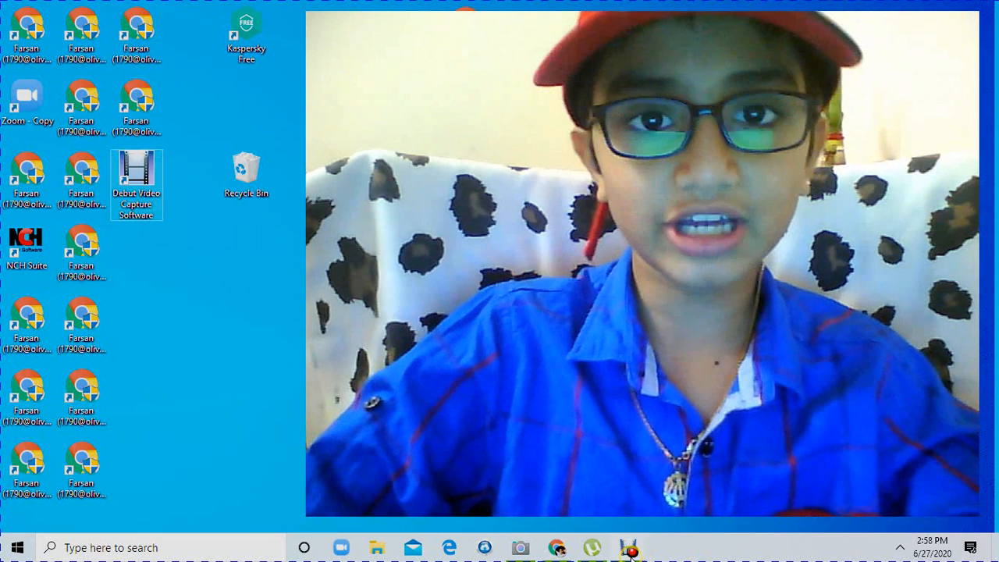
- Switch to Debut and reduce the webcam overlay size to 45 %
{"action": "mouse_move", "coordinate": [631, 552]}
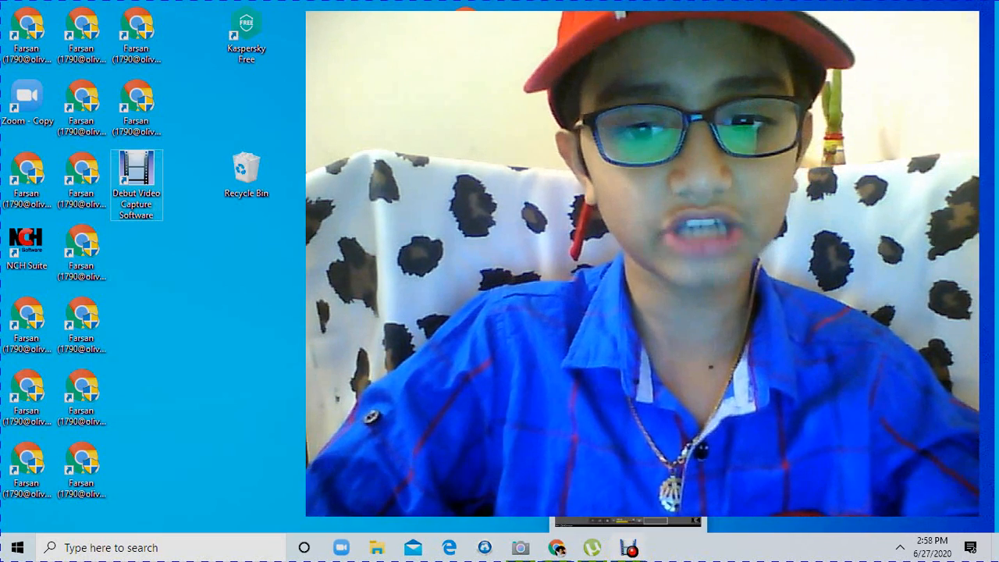
{"action": "left_click", "coordinate": [631, 551]}
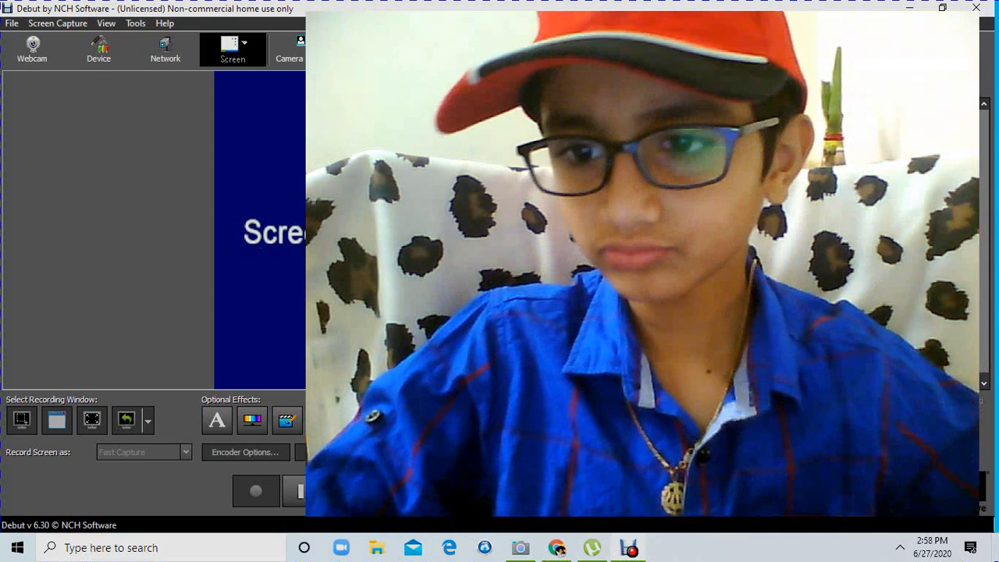
{"action": "left_click_drag", "start_coordinate": [924, 356], "coordinate": [901, 357]}
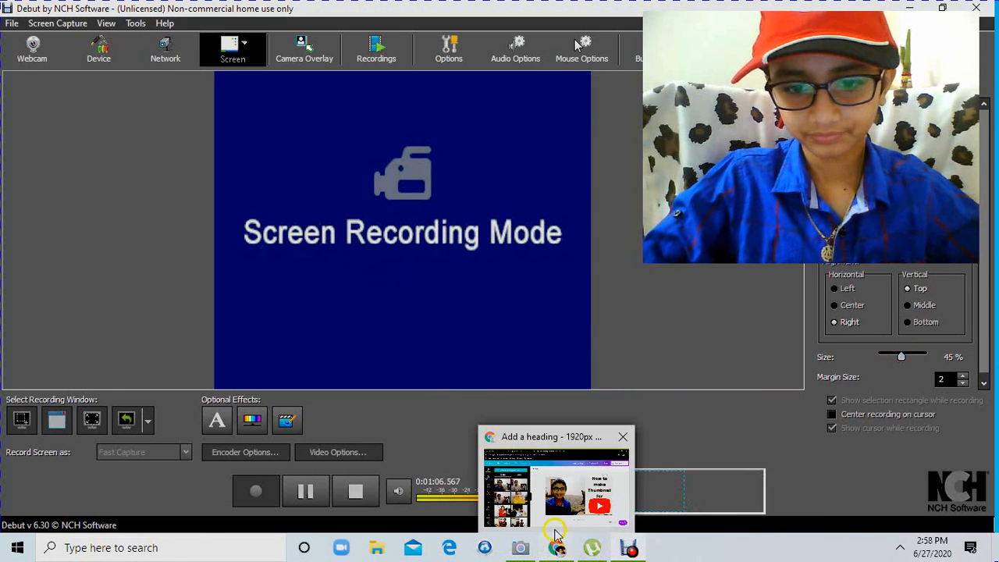
- Switch to Chrome and load Canva.com in a new browser tab
{"action": "left_click", "coordinate": [556, 532]}
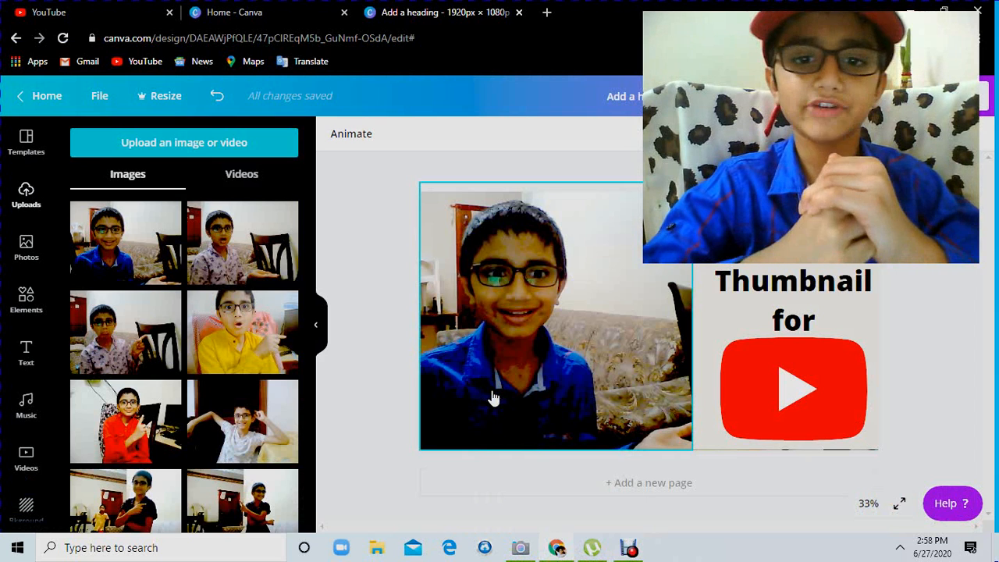
{"action": "left_click", "coordinate": [542, 13]}
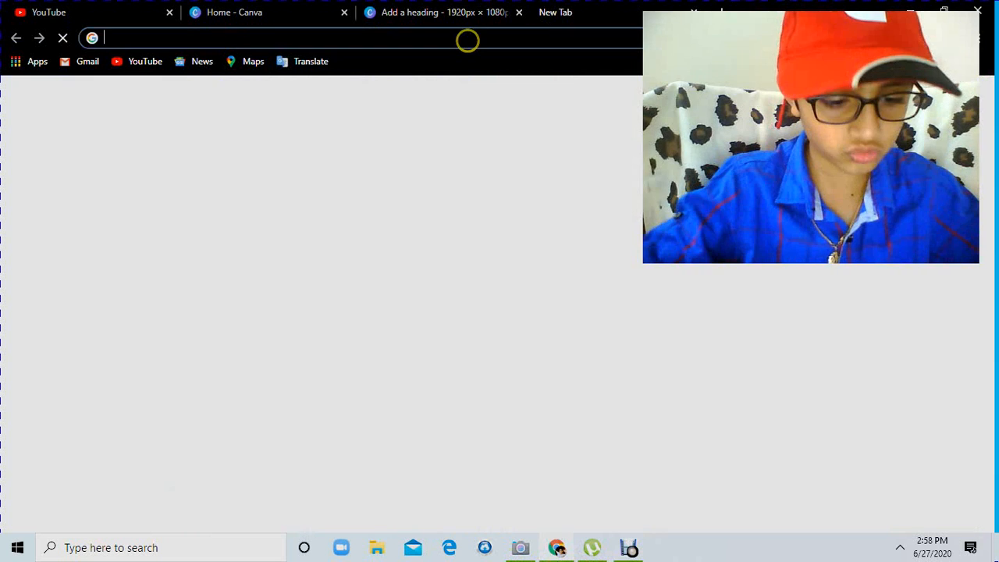
{"action": "type", "text": "Can"}
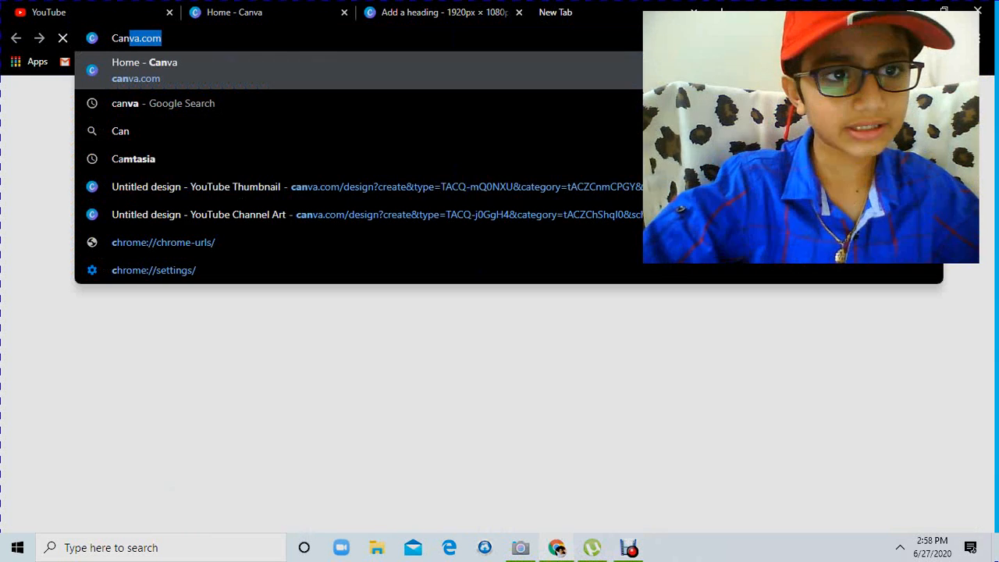
{"action": "type", "text": "va.com"}
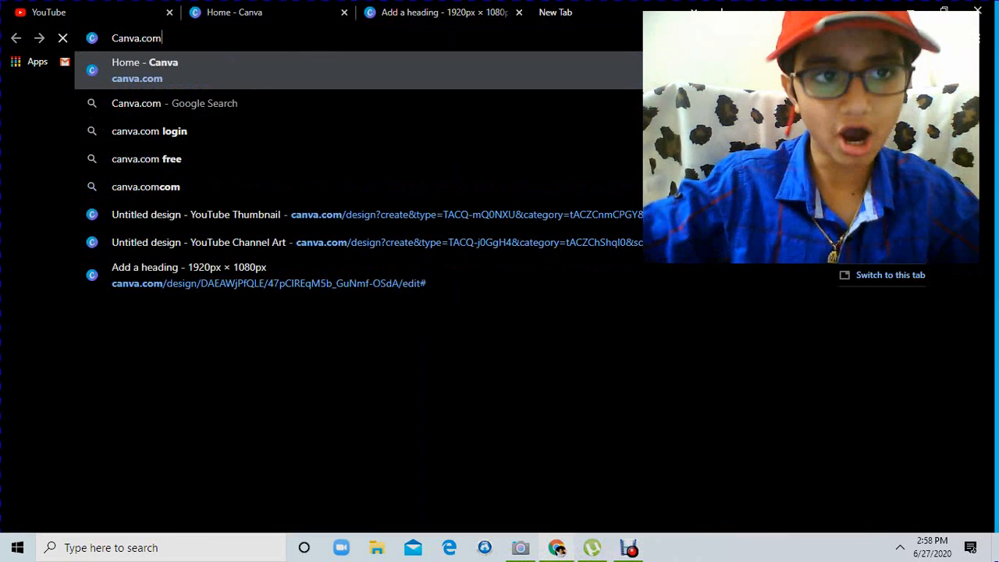
{"action": "key", "text": "Return"}
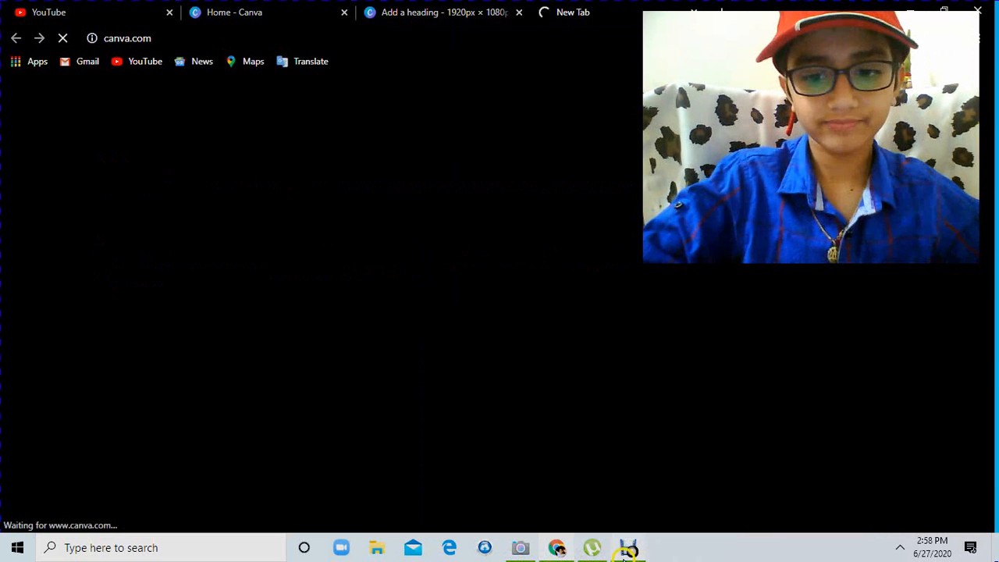
- Switch to Debut and pause the screen recording while the Canva home page loads
{"action": "left_click", "coordinate": [630, 555]}
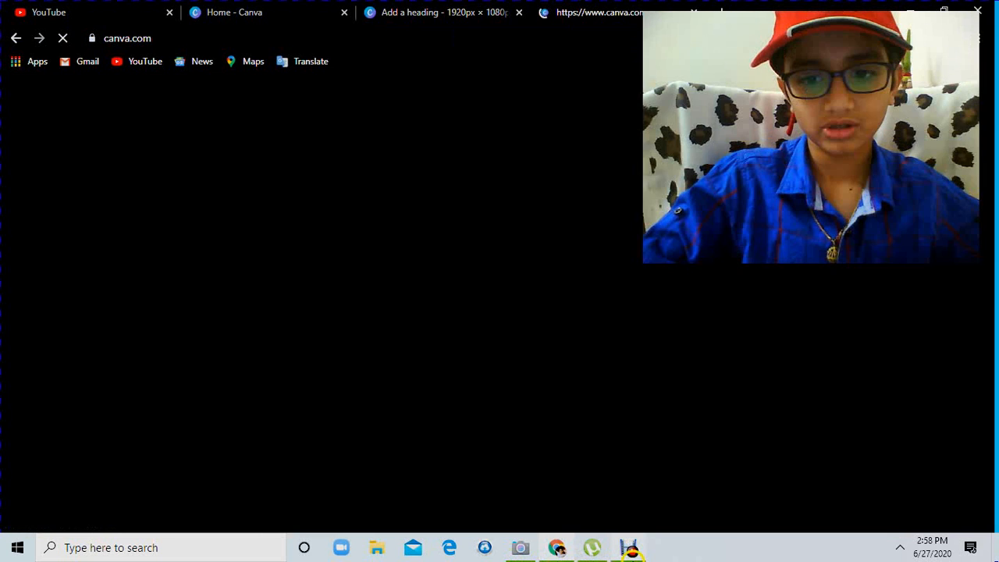
{"action": "mouse_move", "coordinate": [629, 551]}
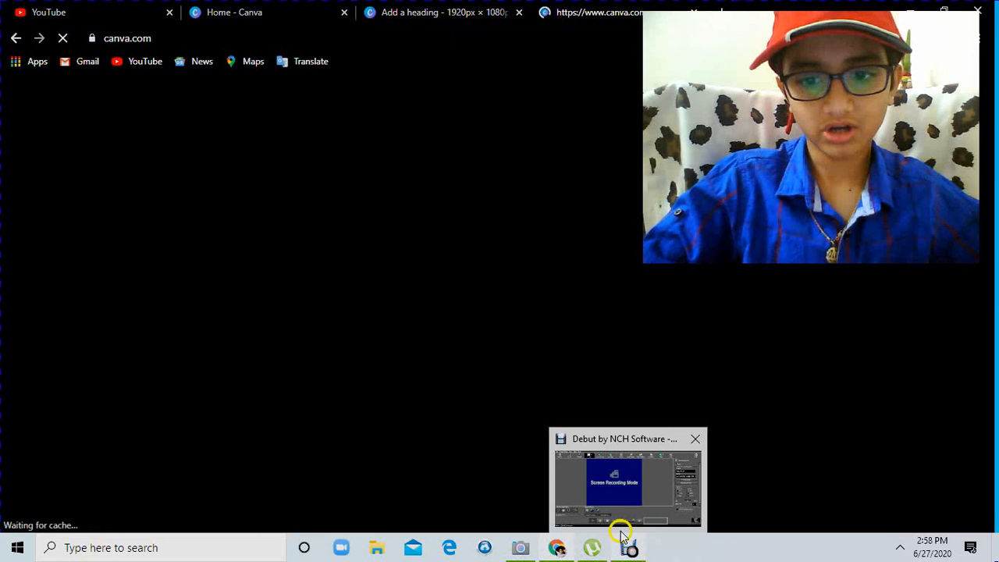
{"action": "left_click", "coordinate": [617, 520]}
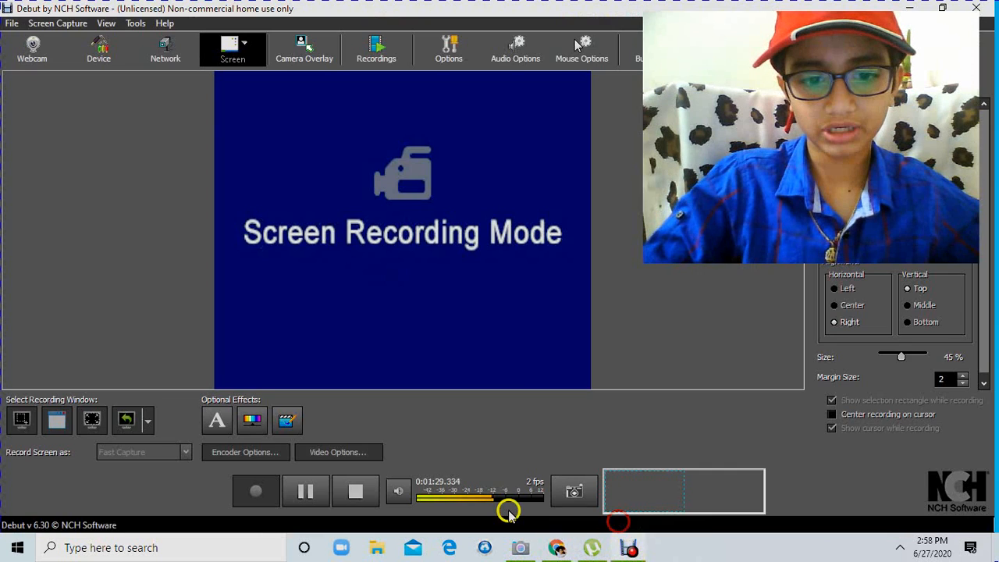
{"action": "left_click", "coordinate": [300, 496]}
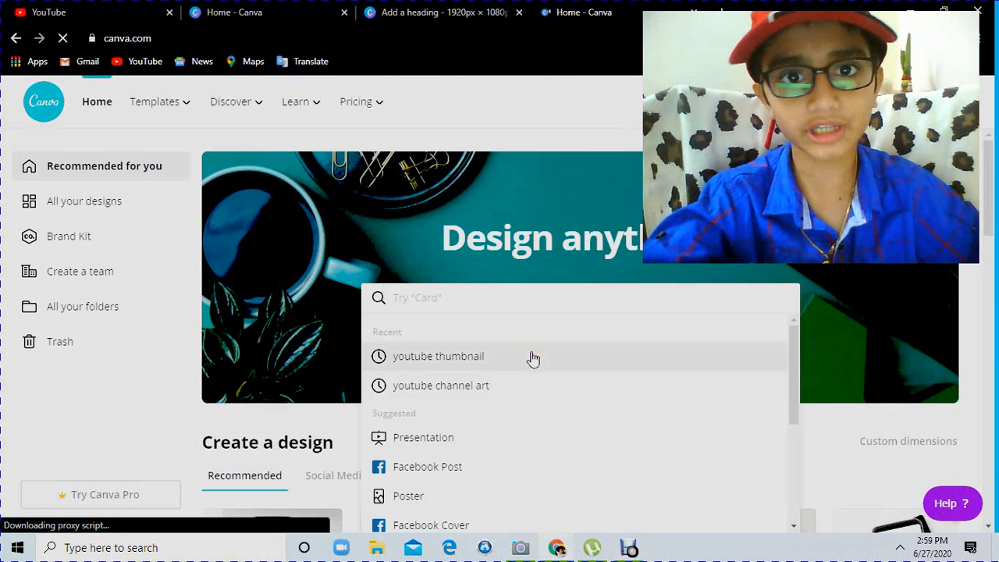
- Search the Canva templates for "youtube thumbnail" and return to the home page
{"action": "left_click", "coordinate": [533, 359]}
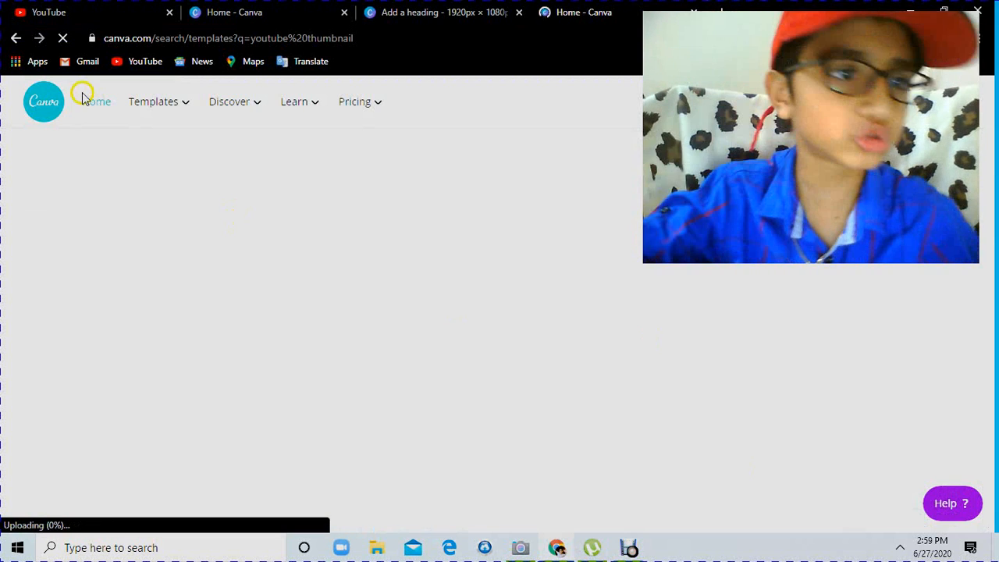
{"action": "left_click", "coordinate": [15, 38]}
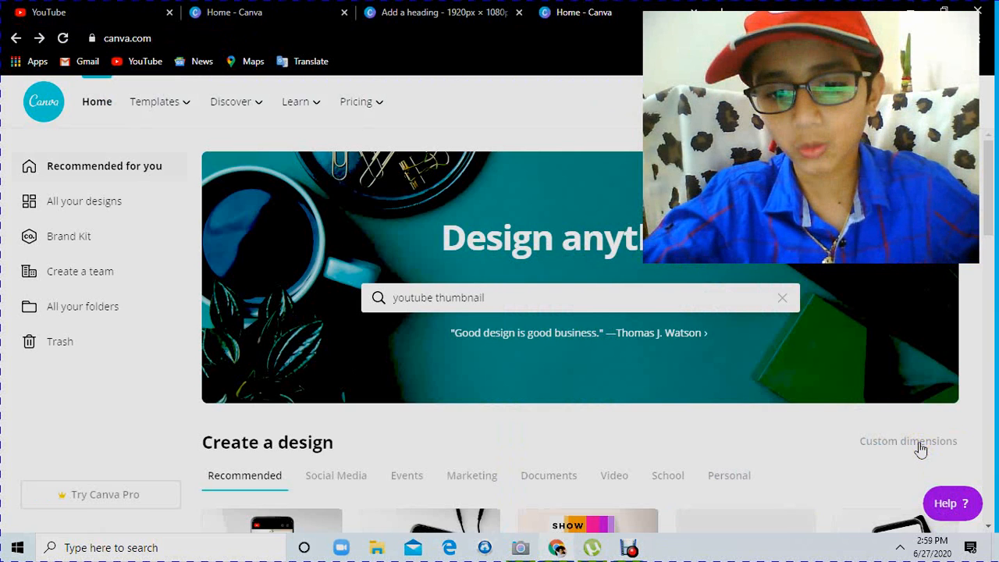
- Create a new Canva design with custom dimensions of 1920 × 1080 px
{"action": "left_click", "coordinate": [921, 449]}
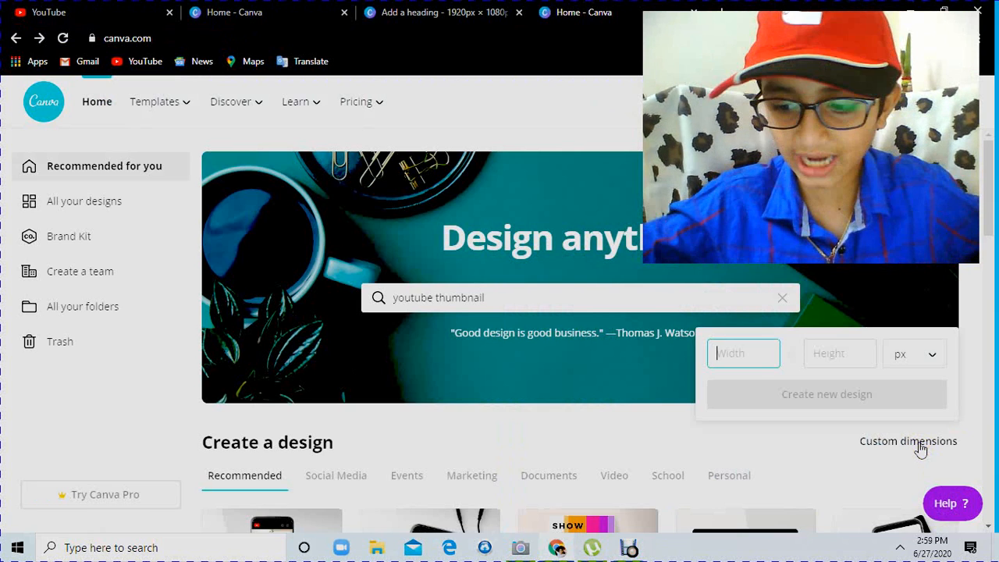
{"action": "type", "text": "1920"}
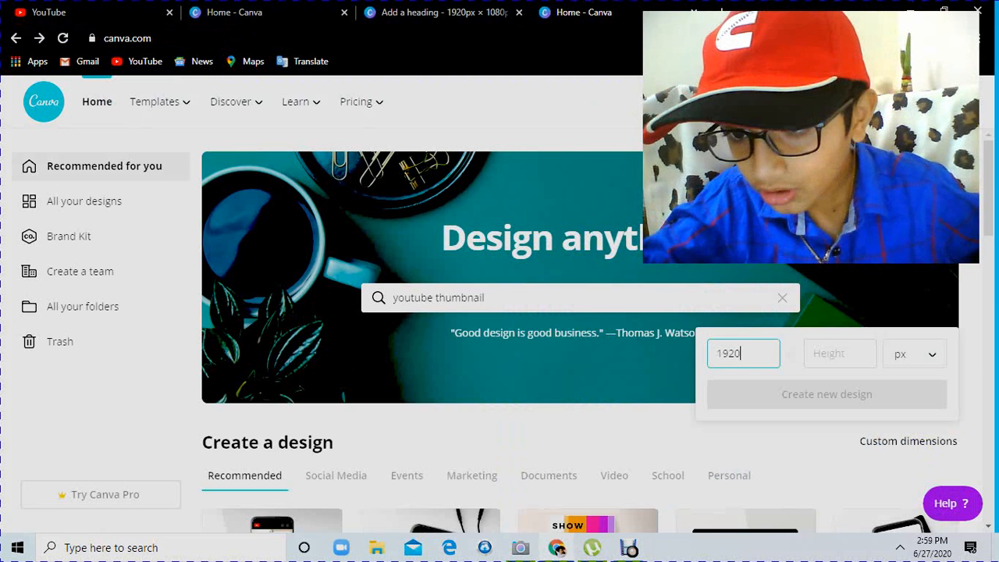
{"action": "left_click", "coordinate": [822, 357]}
{"action": "type", "text": "1"}
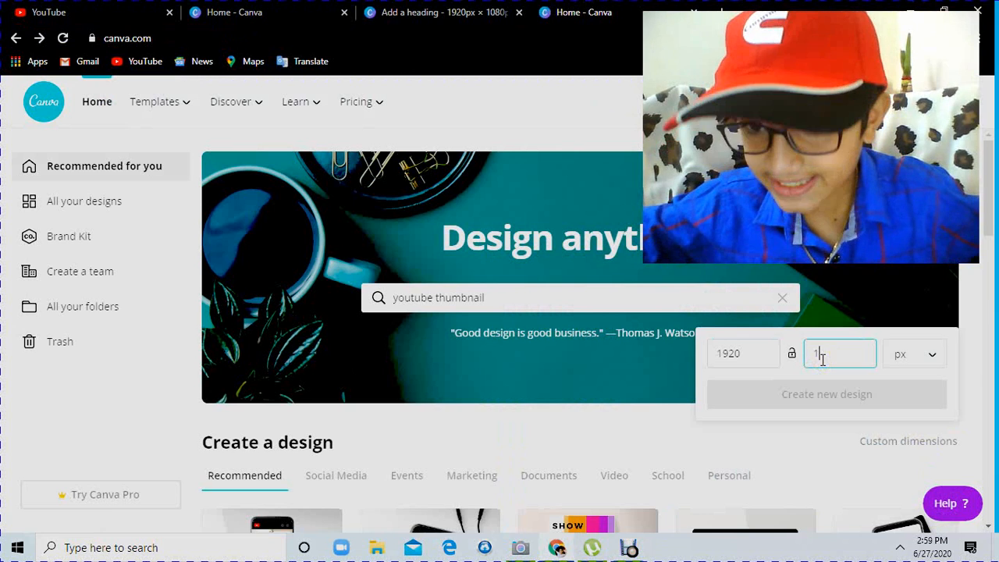
{"action": "type", "text": "080"}
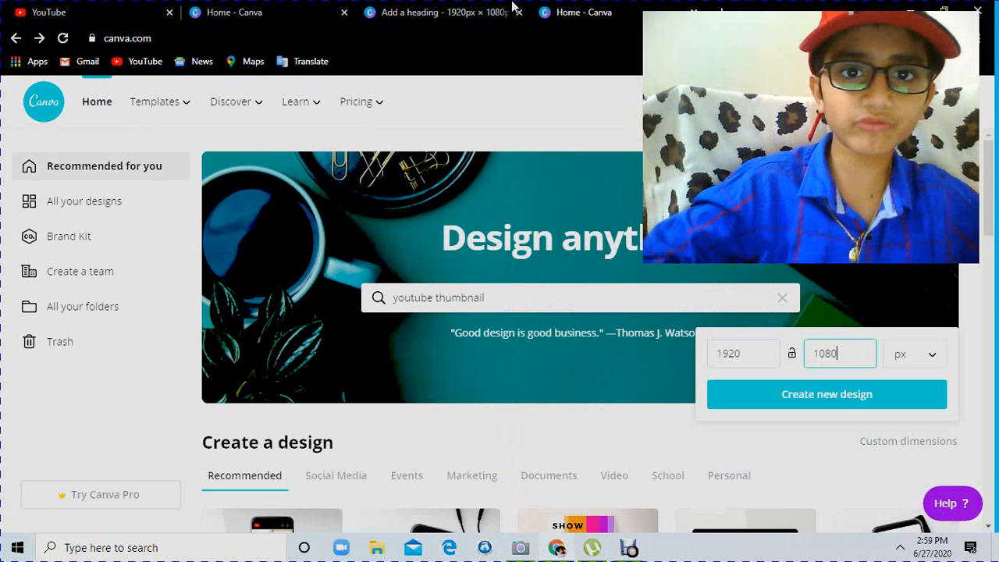
{"action": "left_click", "coordinate": [484, 6]}
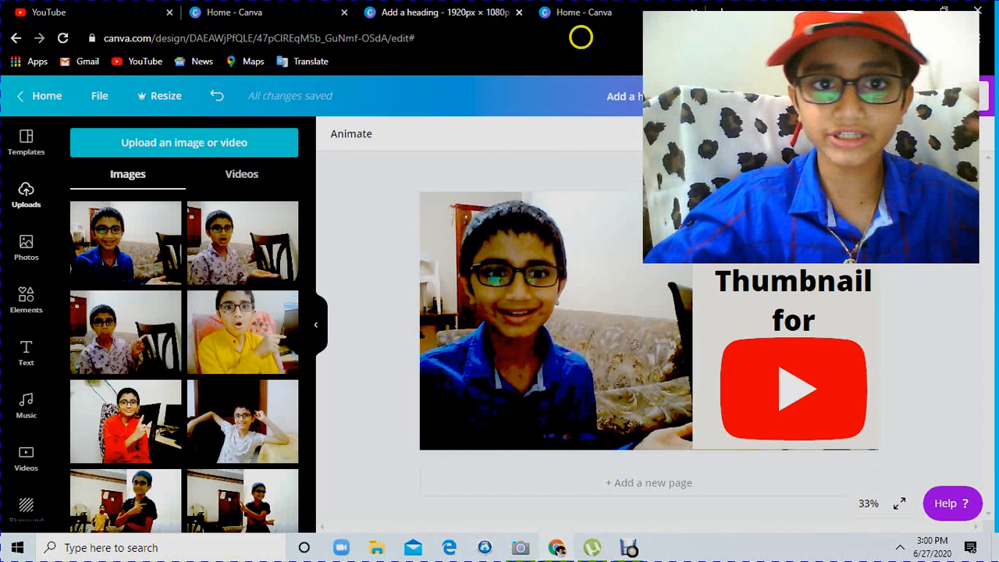
{"action": "left_click", "coordinate": [582, 12]}
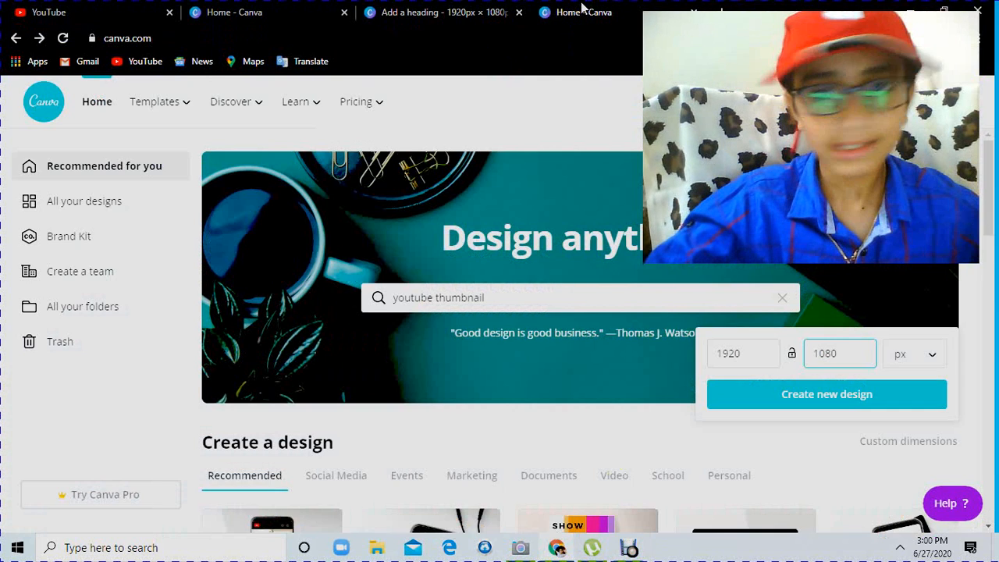
{"action": "left_click", "coordinate": [827, 395]}
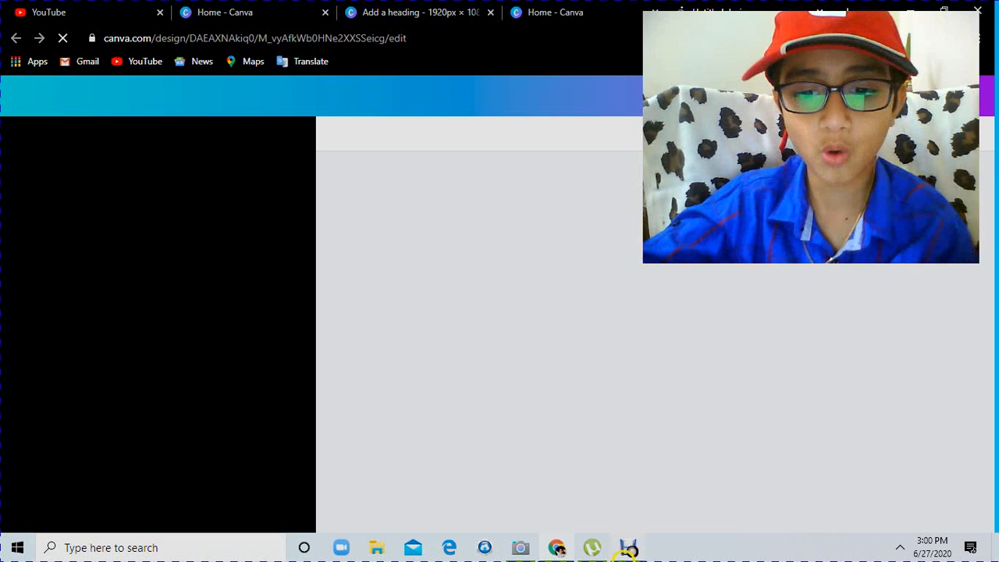
- Switch to Debut and pause the screen recording while the new design's editor loads
{"action": "mouse_move", "coordinate": [629, 551]}
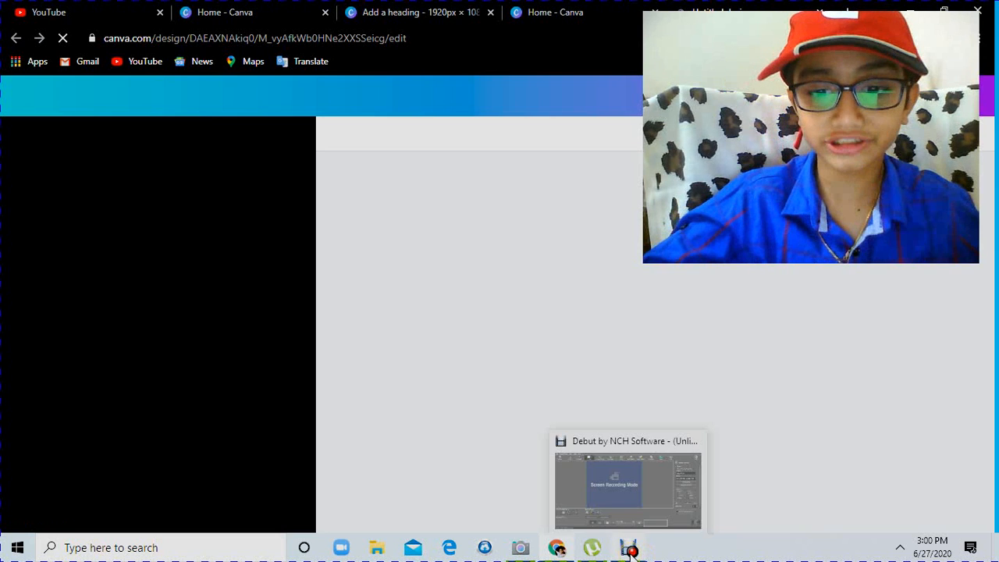
{"action": "left_click", "coordinate": [612, 510]}
{"action": "left_click", "coordinate": [303, 487]}
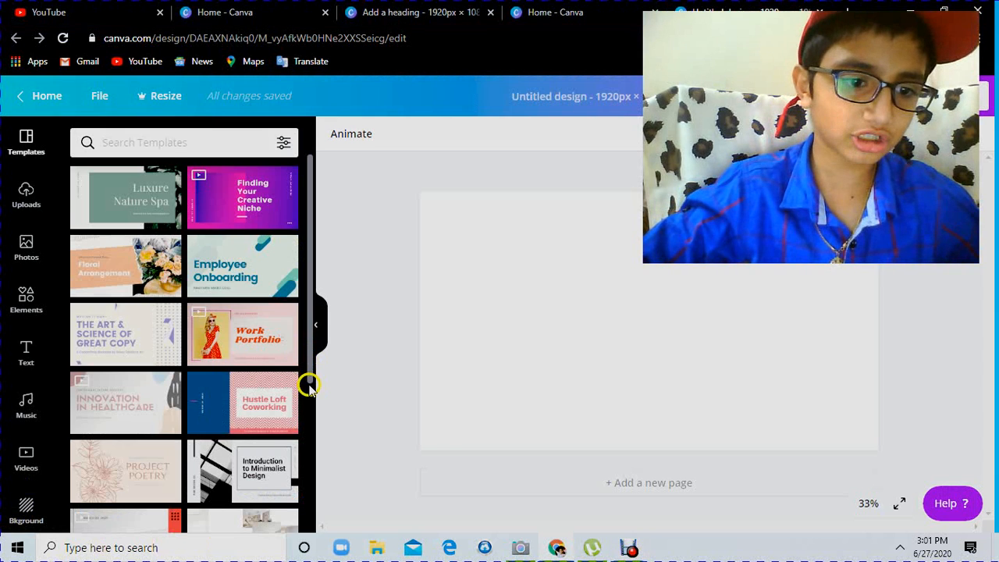
- Look through the suggested templates for the blank design
{"action": "scroll", "coordinate": [302, 388], "scroll_direction": "down", "scroll_amount": 3}
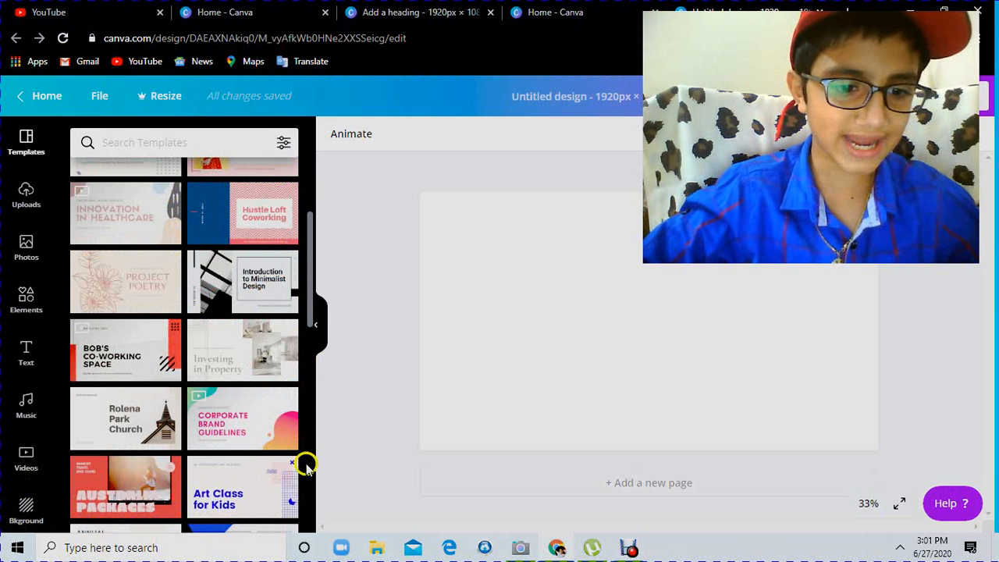
{"action": "scroll", "coordinate": [300, 492], "scroll_direction": "down", "scroll_amount": 2}
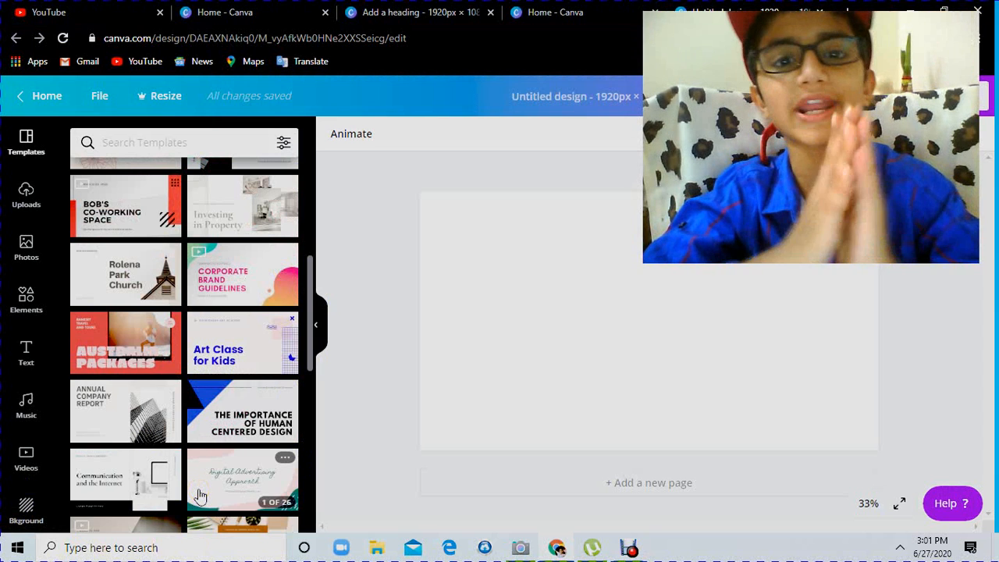
{"action": "mouse_move", "coordinate": [199, 495]}
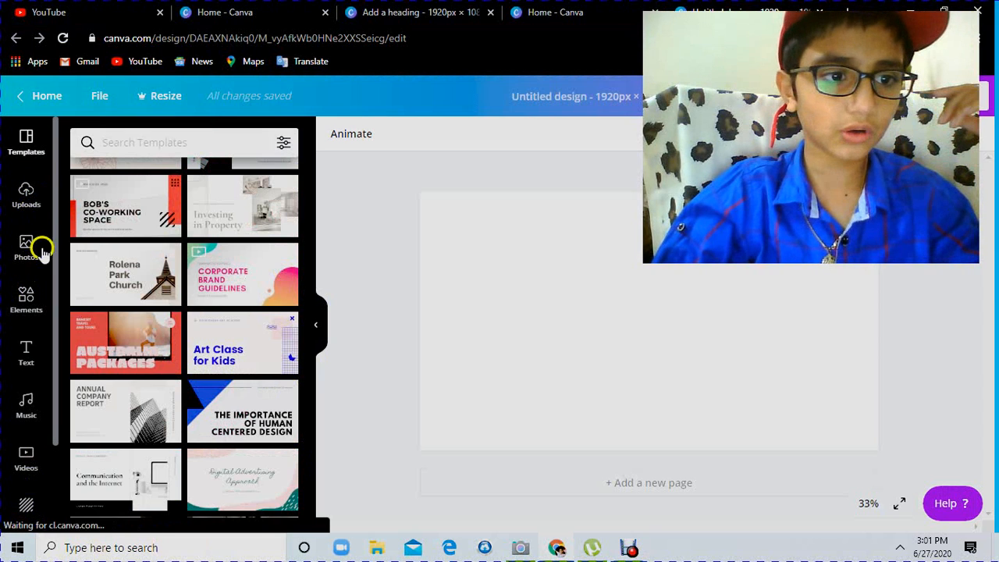
- Add the first uploaded photo to the blank page, align it with the upper-left corner and stretch it to cover the page
{"action": "left_click", "coordinate": [28, 204]}
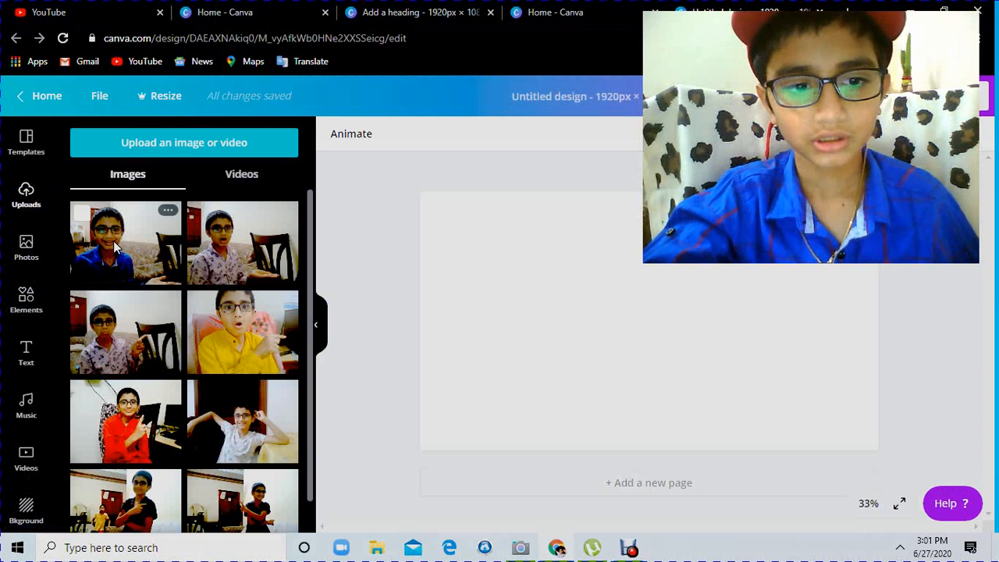
{"action": "left_click", "coordinate": [115, 248]}
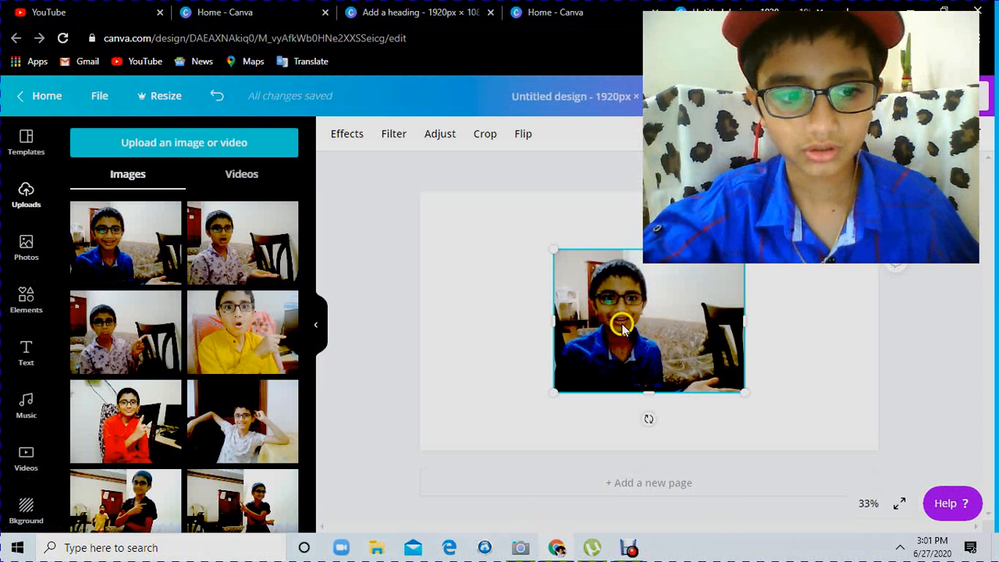
{"action": "left_click_drag", "start_coordinate": [629, 341], "coordinate": [488, 328]}
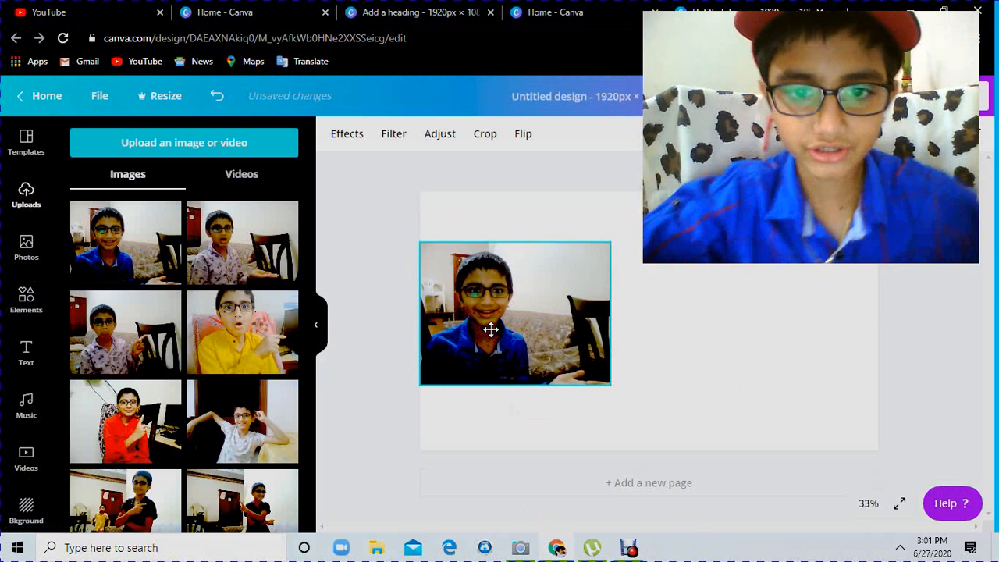
{"action": "left_click_drag", "start_coordinate": [513, 238], "coordinate": [504, 191]}
{"action": "left_click_drag", "start_coordinate": [617, 285], "coordinate": [892, 301]}
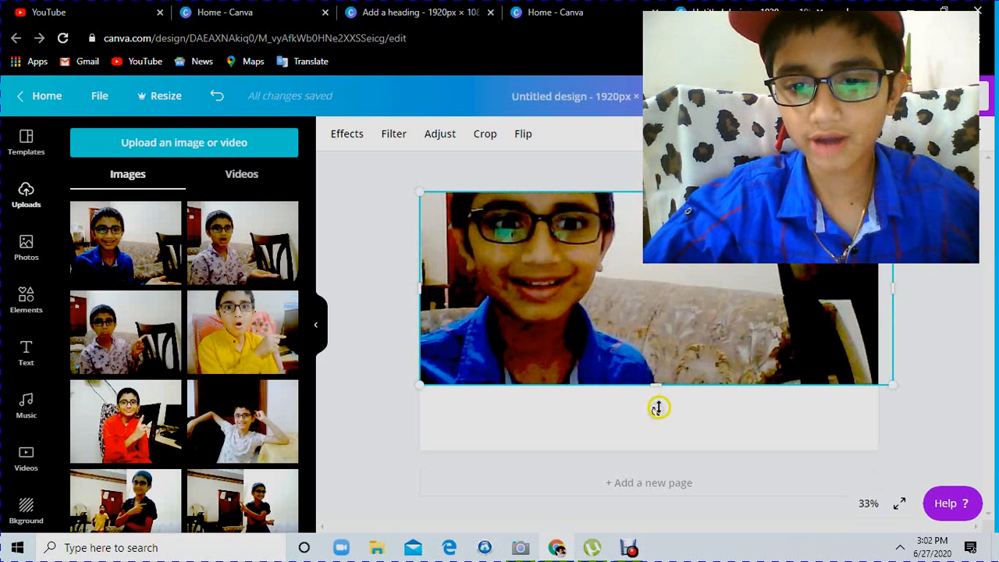
{"action": "left_click_drag", "start_coordinate": [658, 411], "coordinate": [669, 458]}
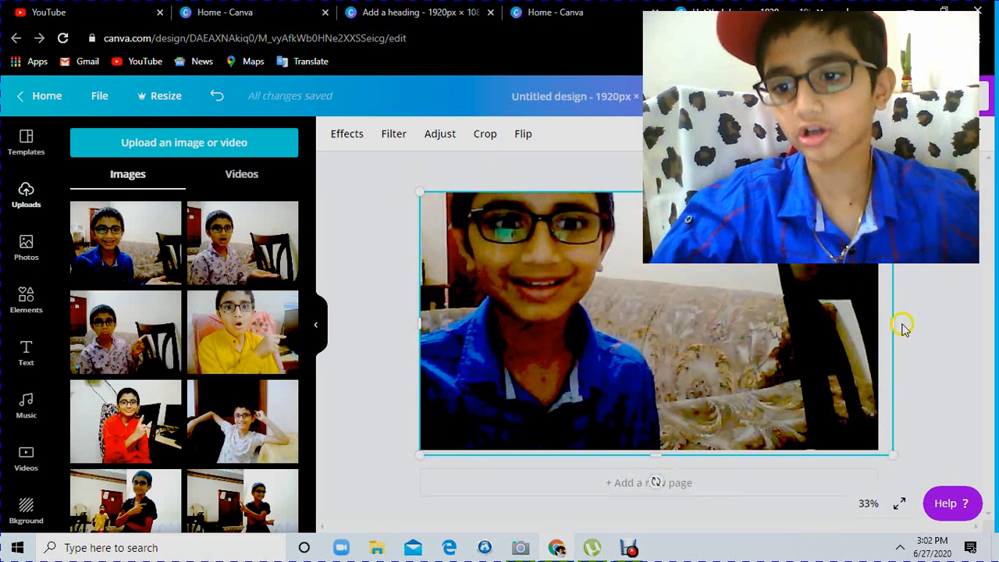
- Narrow the photo to about the left third of the page and move it off the page's bottom edge
{"action": "left_click_drag", "start_coordinate": [890, 325], "coordinate": [578, 357]}
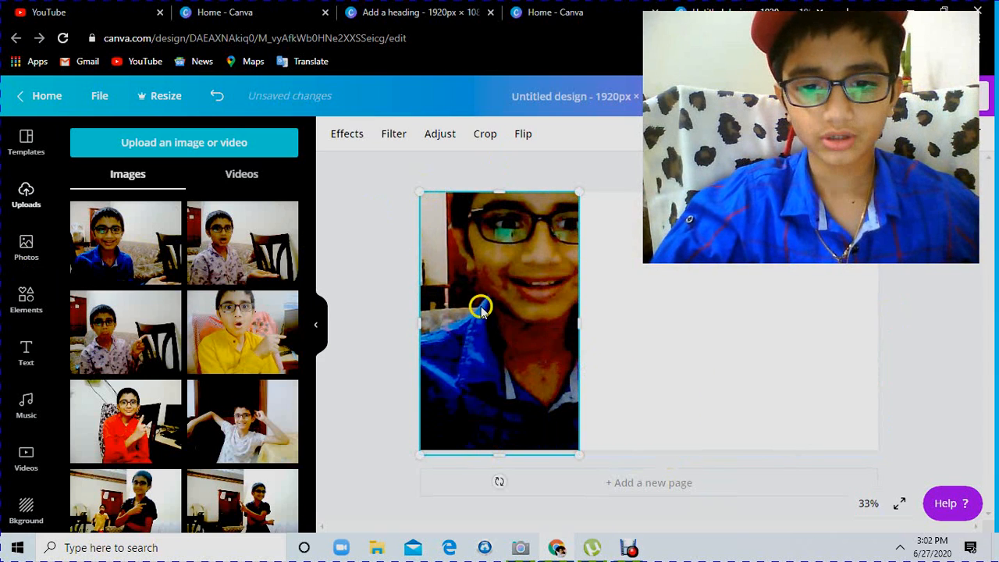
{"action": "left_click_drag", "start_coordinate": [479, 305], "coordinate": [543, 555]}
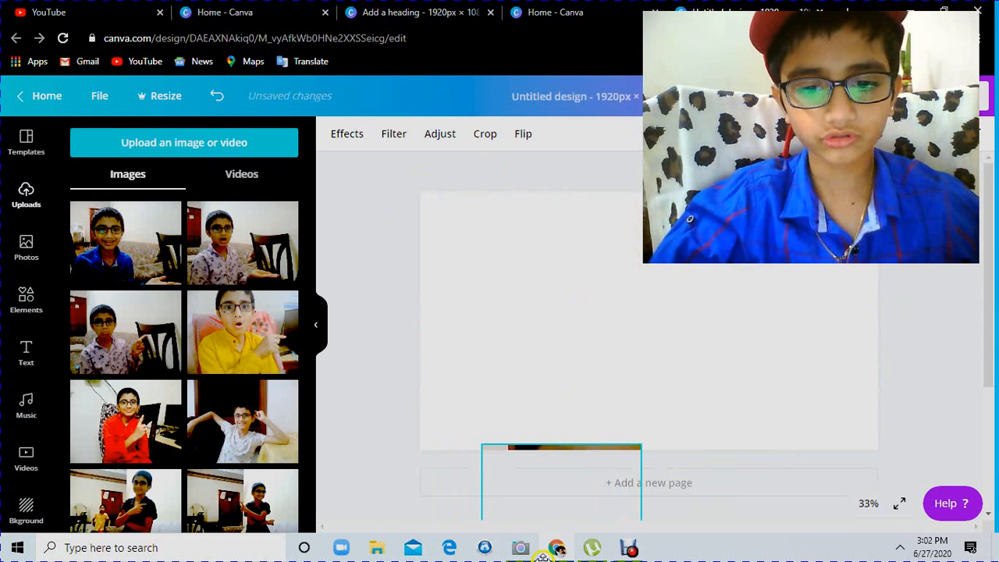
{"action": "left_click_drag", "start_coordinate": [544, 511], "coordinate": [544, 512]}
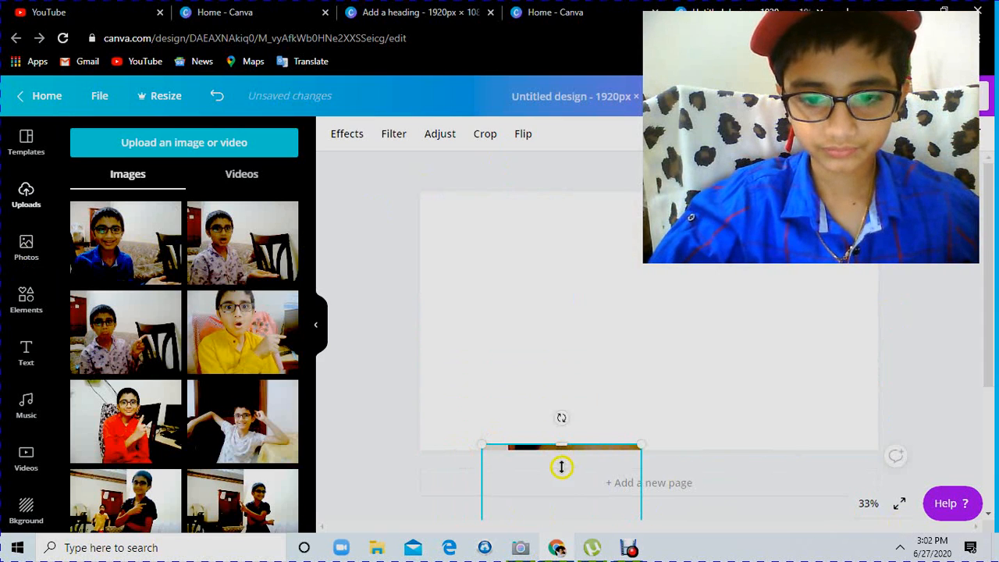
{"action": "left_click_drag", "start_coordinate": [565, 497], "coordinate": [566, 530]}
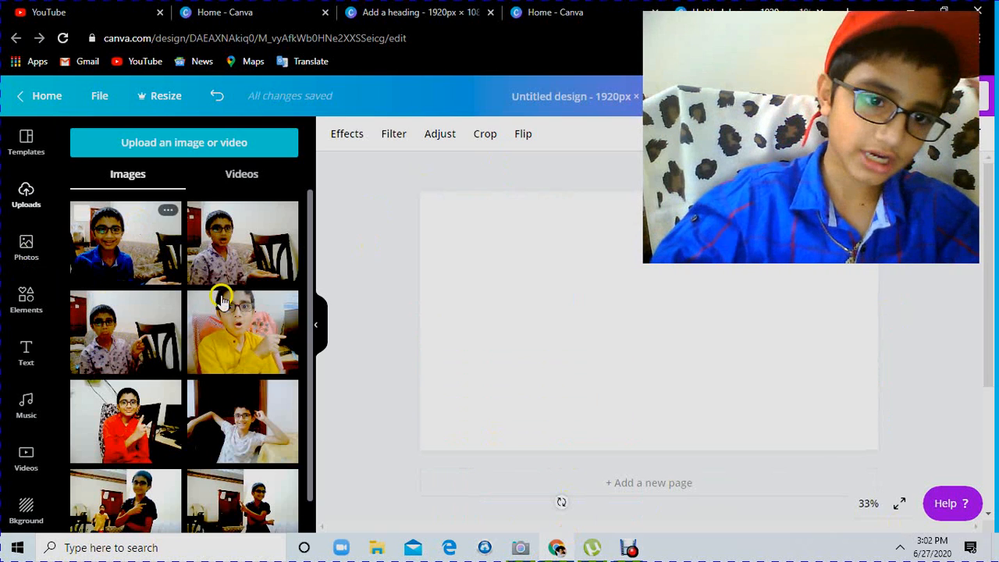
- Add the uploaded yellow-shirt photo, align it with the page's upper-left corner, and enlarge it to nearly full height and about half the page's width
{"action": "left_click", "coordinate": [294, 404]}
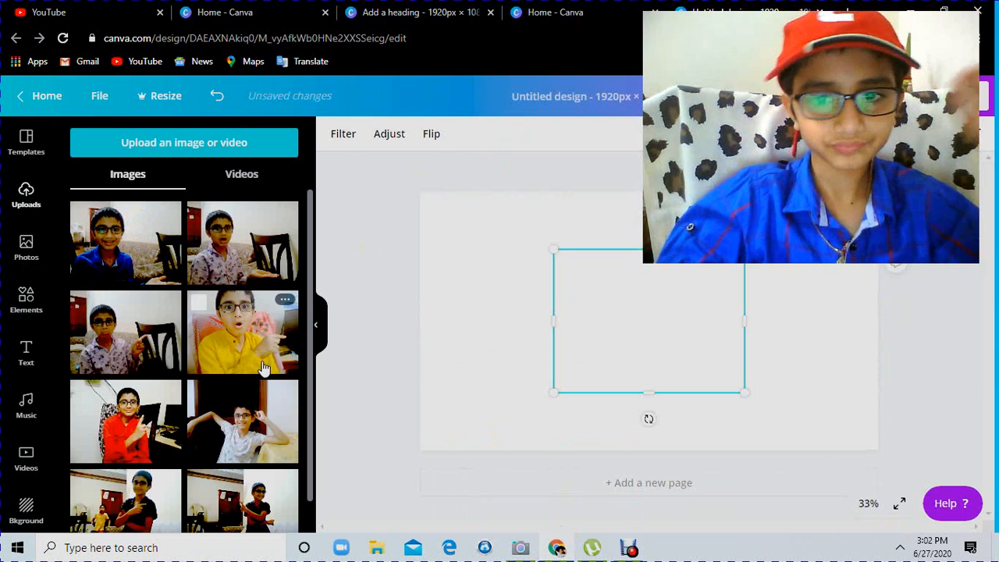
{"action": "left_click_drag", "start_coordinate": [628, 322], "coordinate": [548, 333]}
{"action": "left_click_drag", "start_coordinate": [514, 271], "coordinate": [507, 191]}
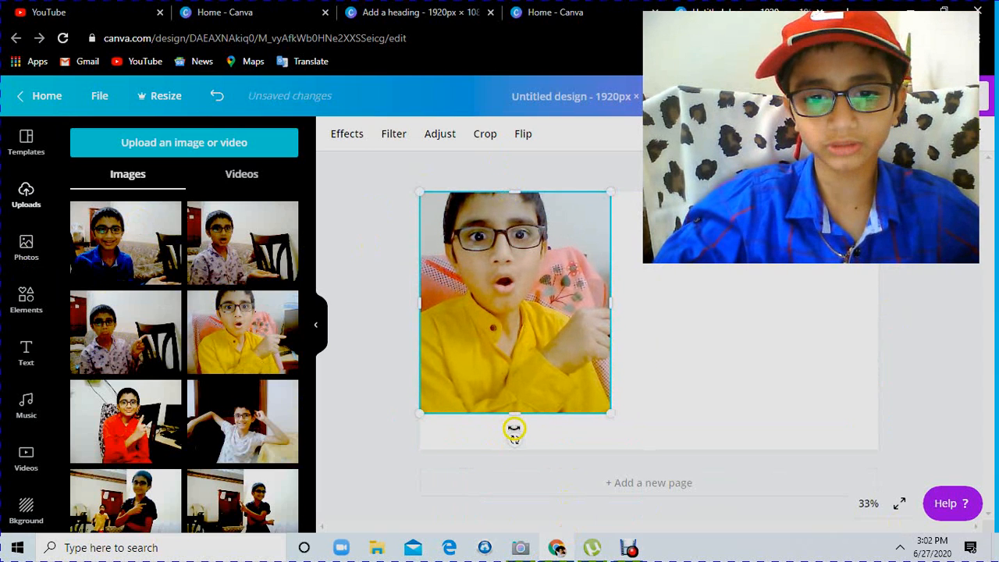
{"action": "left_click_drag", "start_coordinate": [513, 429], "coordinate": [514, 447]}
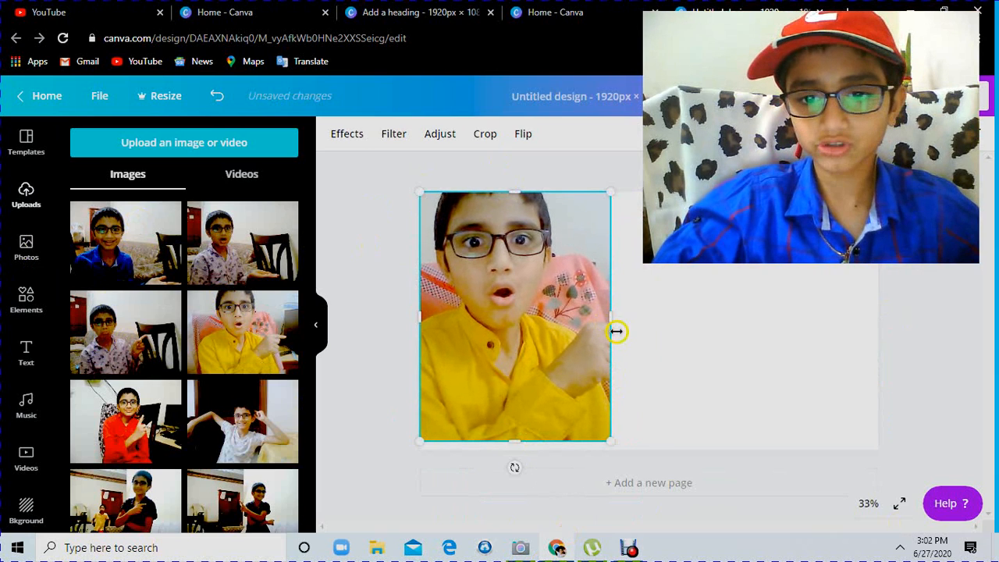
{"action": "left_click_drag", "start_coordinate": [616, 332], "coordinate": [638, 341]}
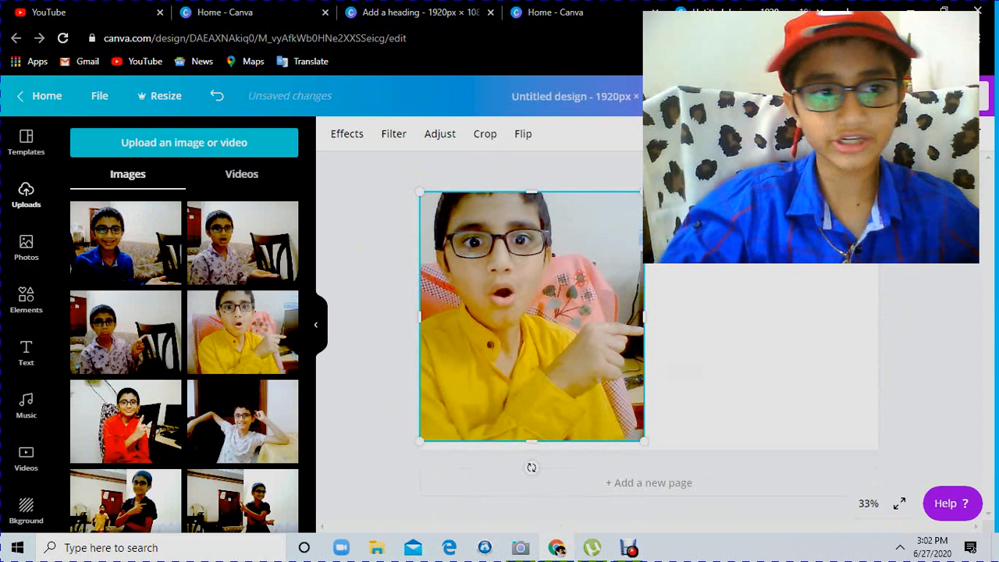
- Add a heading and place it on the empty area beside the photo
{"action": "left_click", "coordinate": [28, 349]}
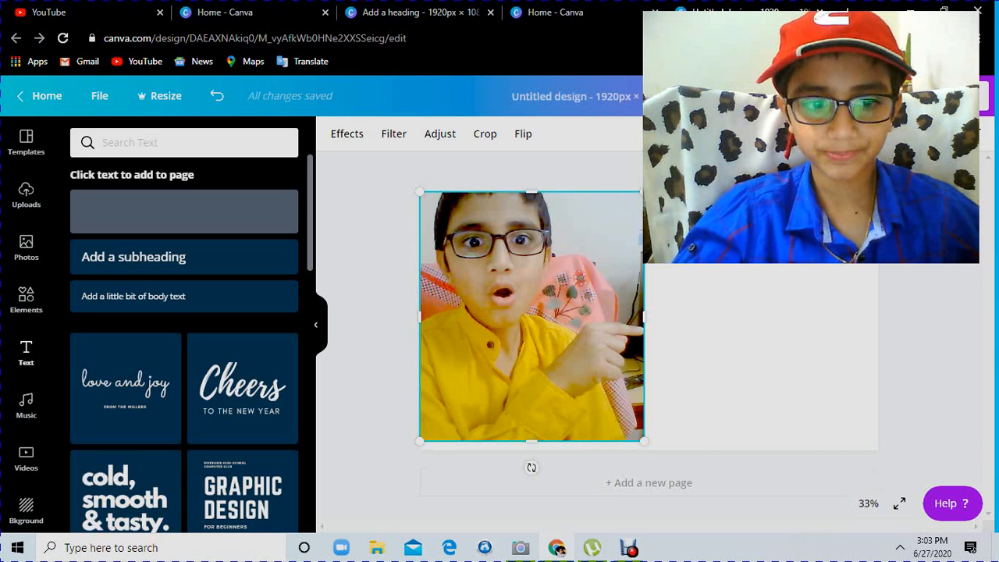
{"action": "left_click_drag", "start_coordinate": [777, 281], "coordinate": [761, 262]}
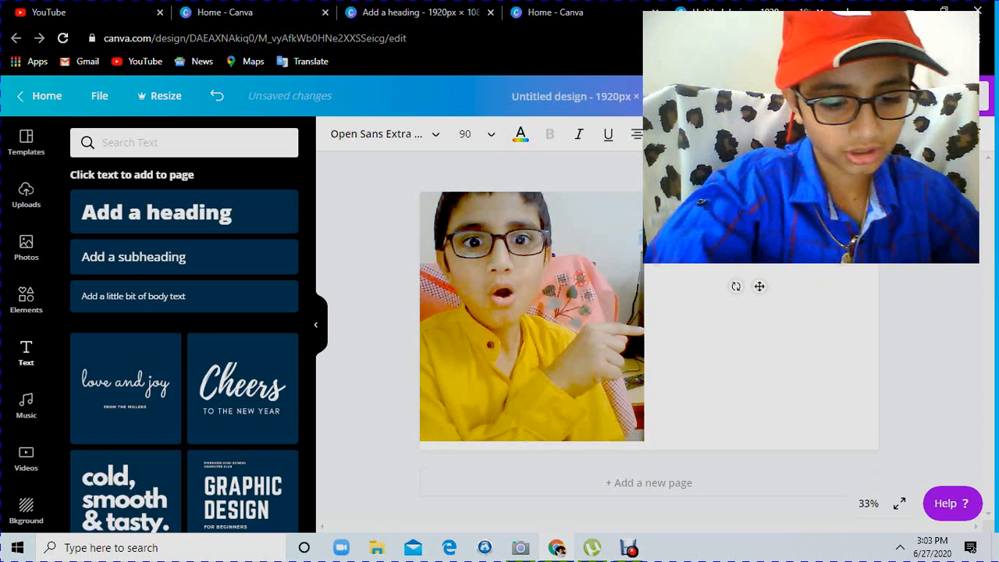
{"action": "type", "text": "t"}
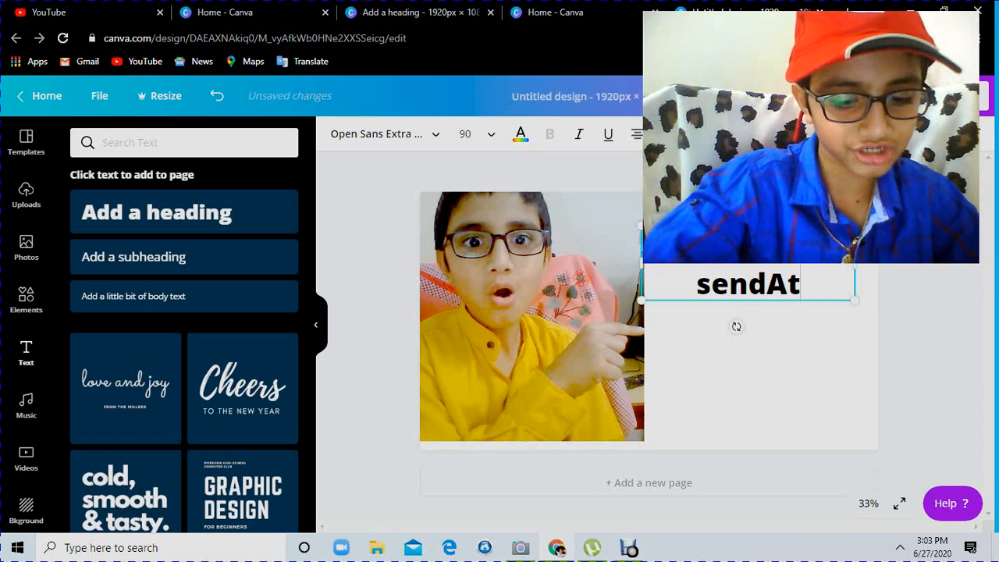
{"action": "type", "text": "tachmen"}
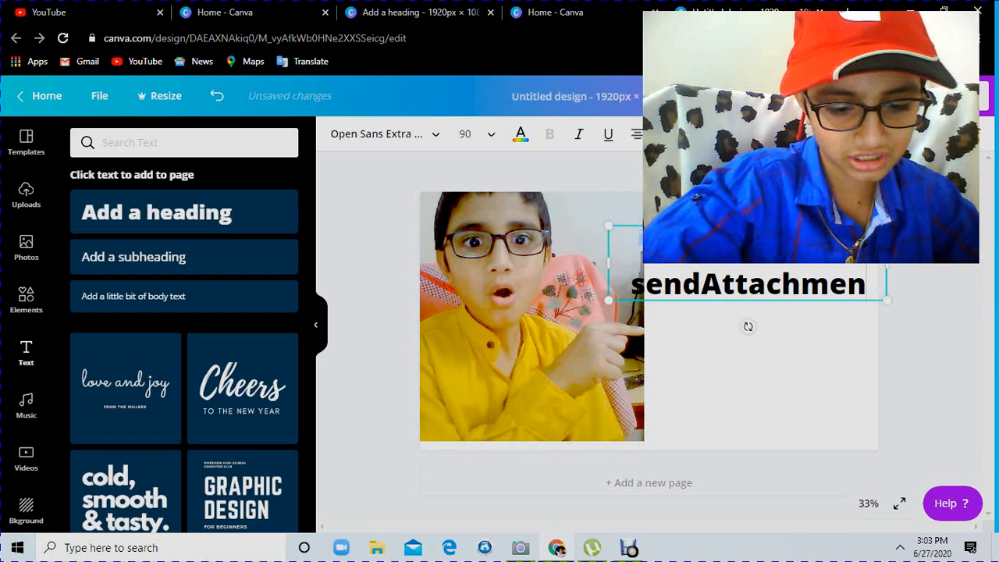
{"action": "type", "text": "tb th"}
{"action": "key", "text": "BackSpace"}
{"action": "key", "text": "BackSpace"}
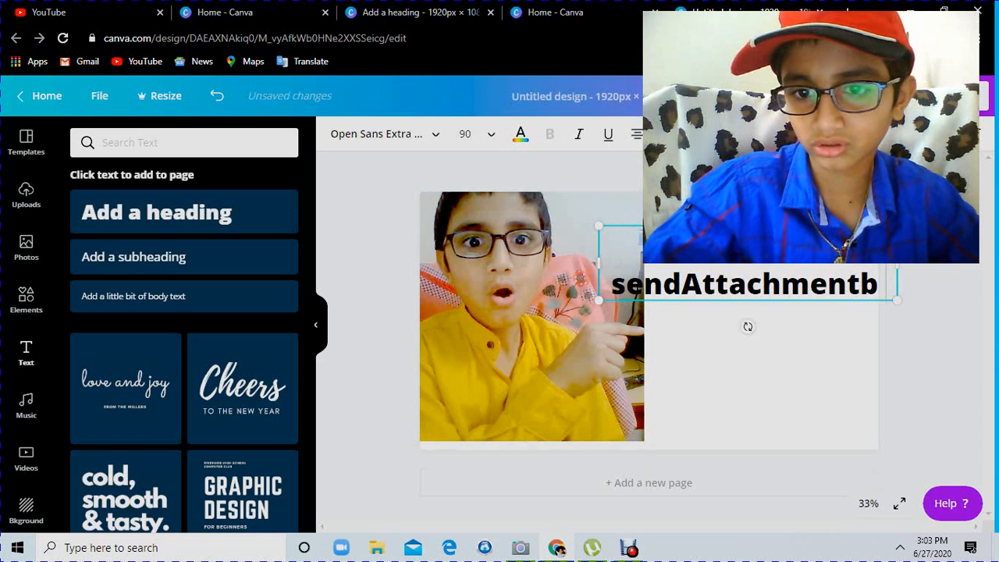
{"action": "key", "text": "BackSpace"}
{"action": "key", "text": "BackSpace"}
{"action": "key", "text": "BackSpace"}
{"action": "key", "text": "BackSpace"}
{"action": "key", "text": "BackSpace"}
{"action": "key", "text": "BackSpace"}
{"action": "key", "text": "BackSpace"}
{"action": "key", "text": "BackSpace"}
{"action": "key", "text": "BackSpace"}
{"action": "key", "text": "BackSpace"}
{"action": "key", "text": "BackSpace"}
{"action": "key", "text": "BackSpace"}
{"action": "key", "text": "BackSpace"}
{"action": "key", "text": "BackSpace"}
{"action": "key", "text": "BackSpace"}
{"action": "key", "text": "BackSpace"}
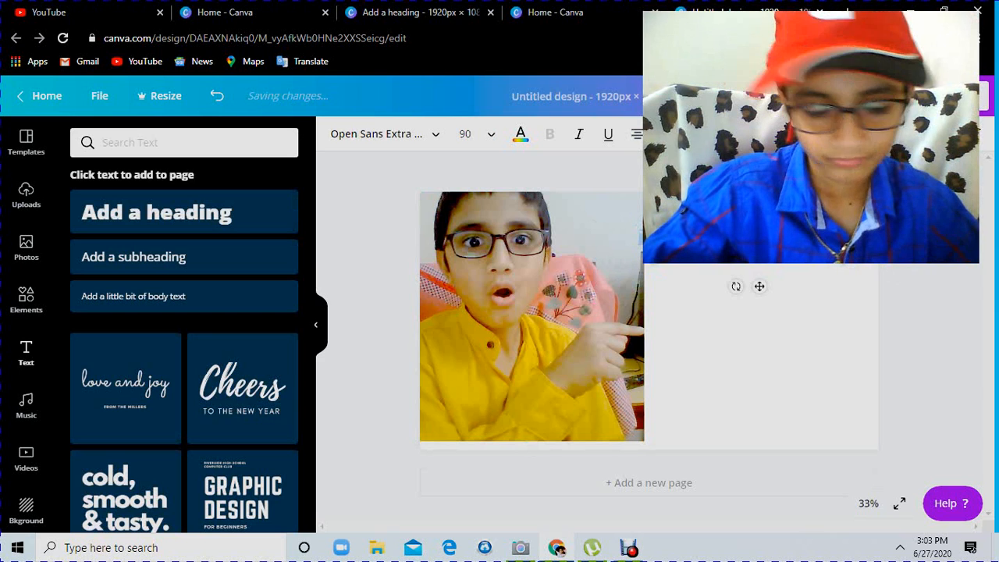
- Continue the heading text with "Attachment through" after "How to send"
{"action": "type", "text": "Atta"}
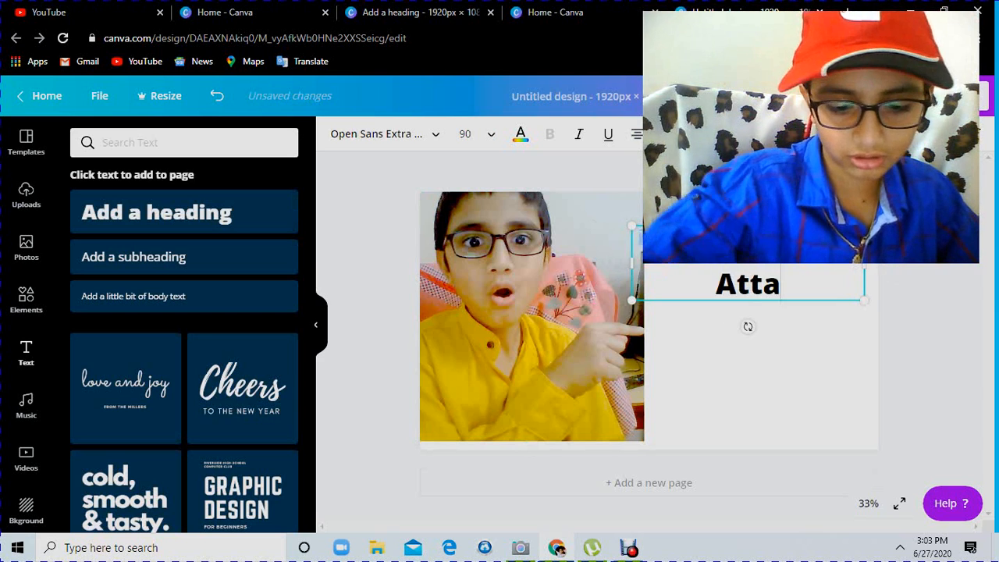
{"action": "type", "text": "chment"}
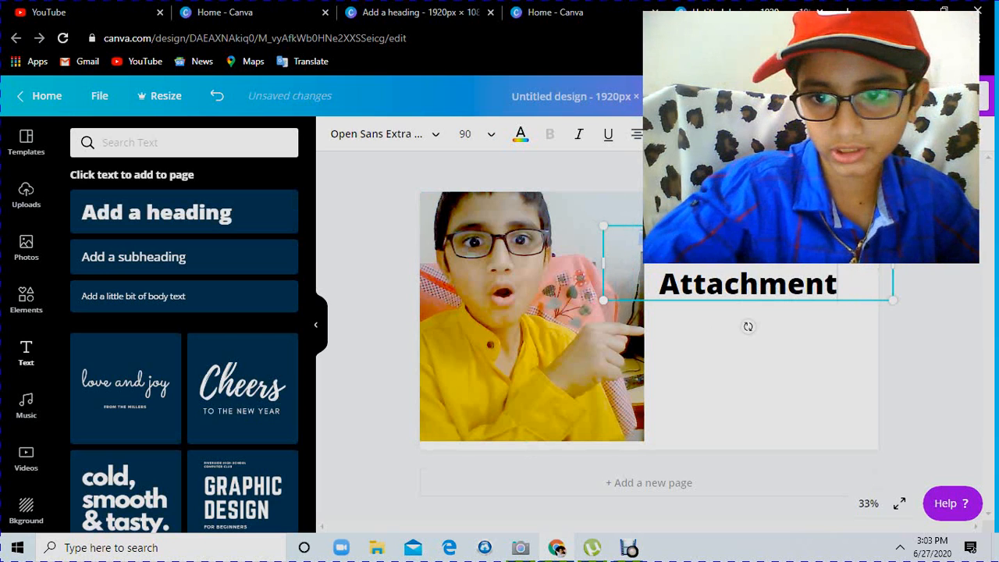
{"action": "type", "text": " th"}
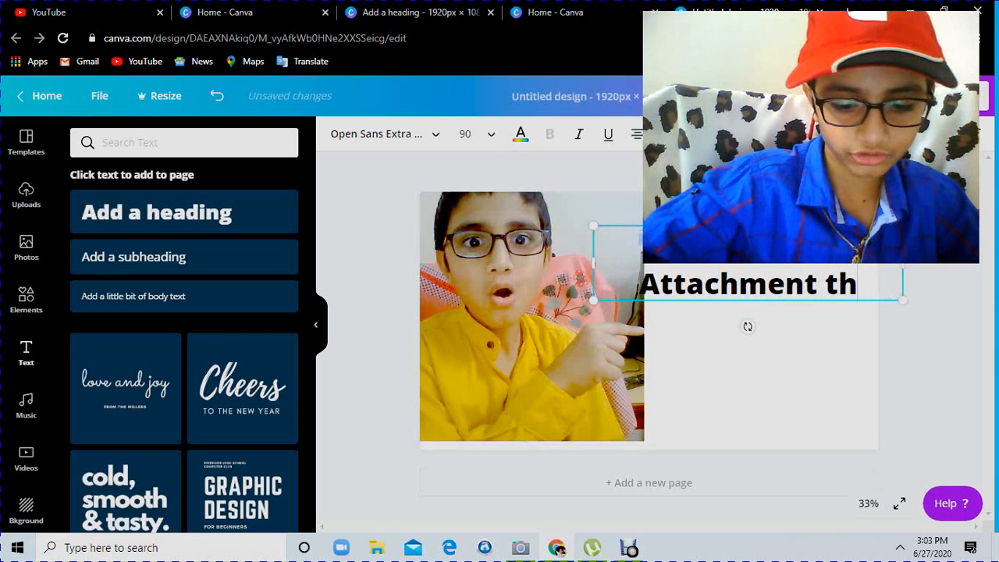
{"action": "type", "text": "rough gm"}
{"action": "key", "text": "BackSpace"}
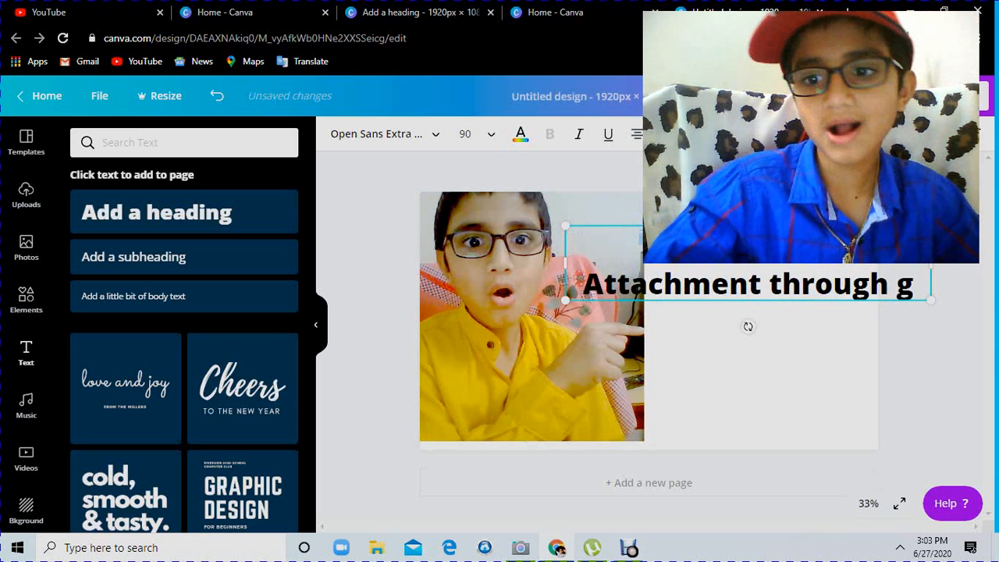
{"action": "key", "text": "BackSpace"}
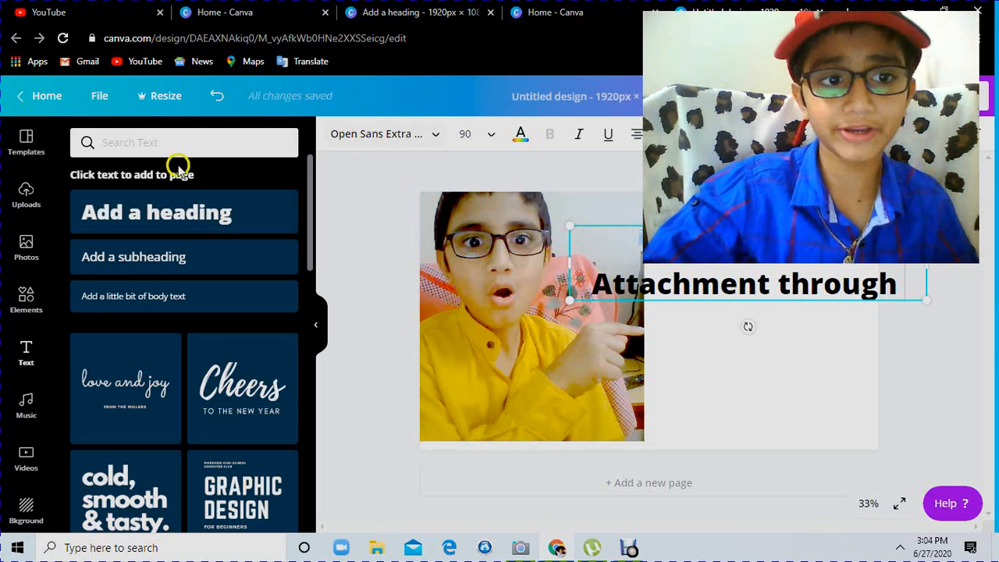
- Narrow the heading's text box from its left side so it clears the photo and wraps "Attachment" and "through" onto separate lines
{"action": "left_click", "coordinate": [30, 306]}
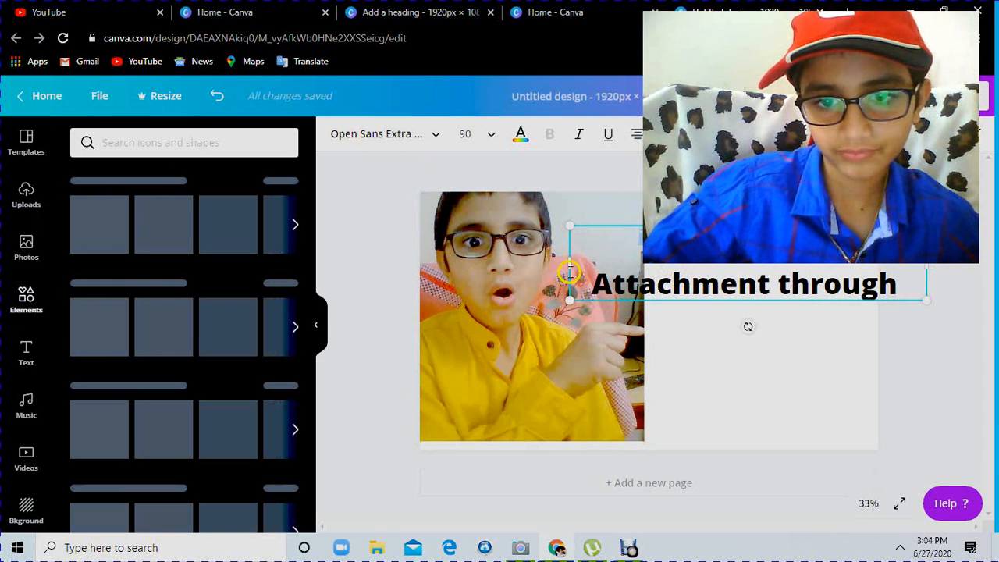
{"action": "left_click_drag", "start_coordinate": [672, 284], "coordinate": [571, 274]}
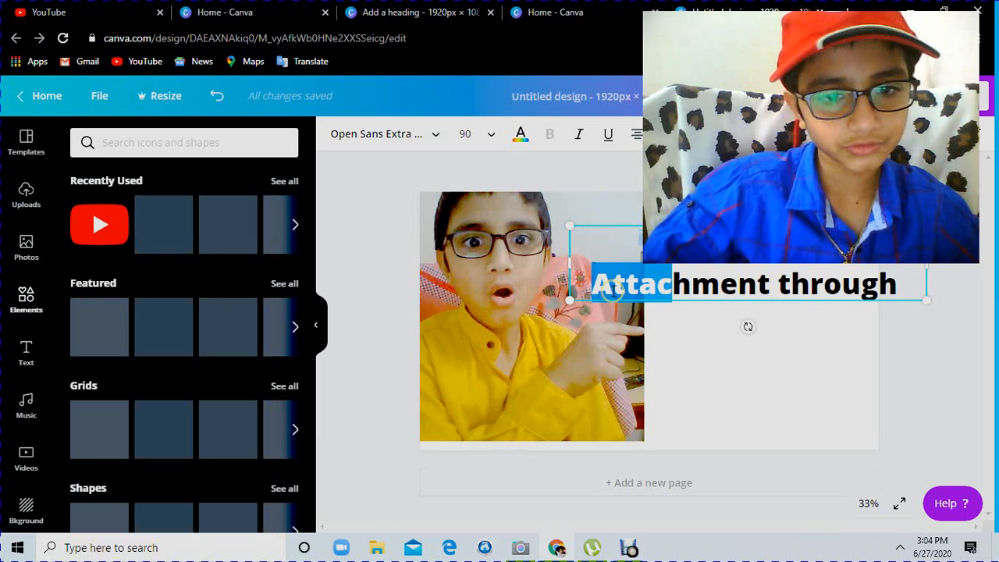
{"action": "left_click_drag", "start_coordinate": [745, 335], "coordinate": [672, 341]}
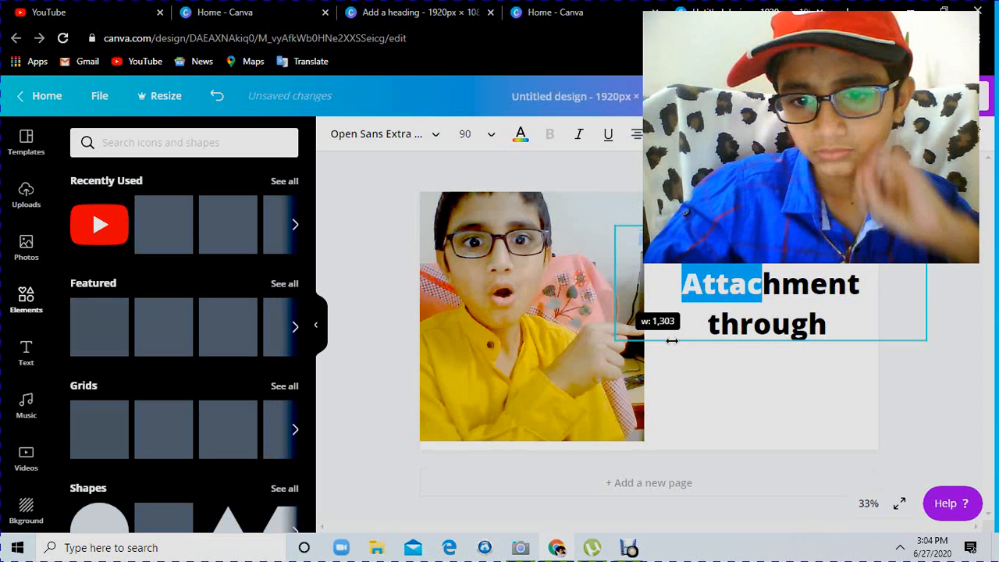
{"action": "left_click_drag", "start_coordinate": [609, 273], "coordinate": [620, 277]}
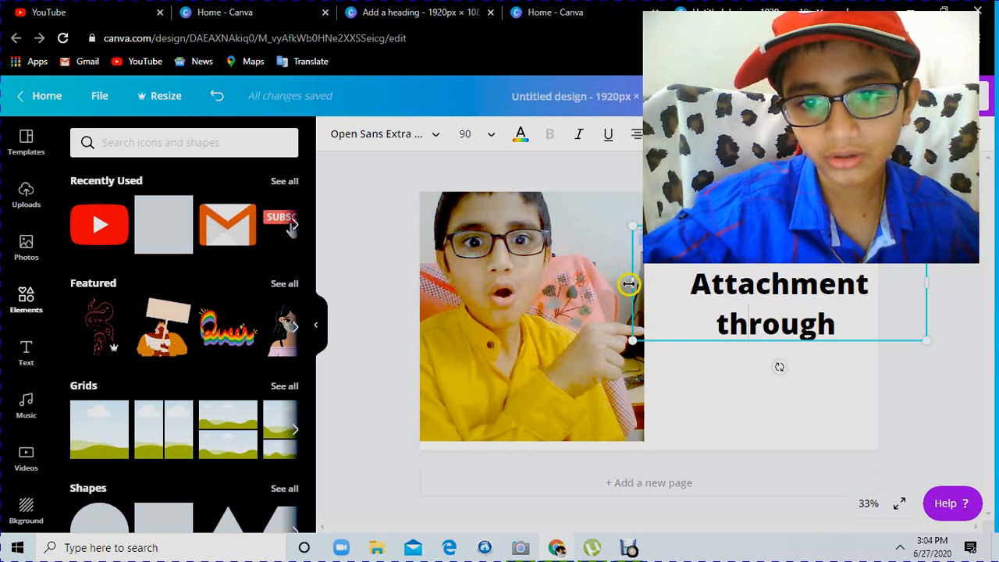
{"action": "left_click_drag", "start_coordinate": [660, 282], "coordinate": [655, 279]}
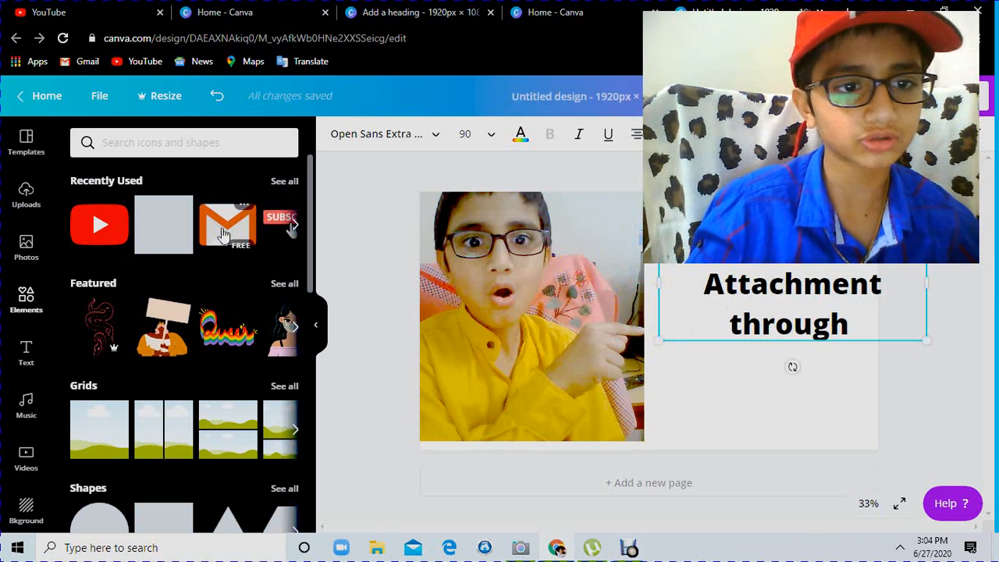
- Add the recently used Gmail logo below the heading, shift the heading up and left, and centre the logo beneath it
{"action": "left_click_drag", "start_coordinate": [223, 235], "coordinate": [788, 406]}
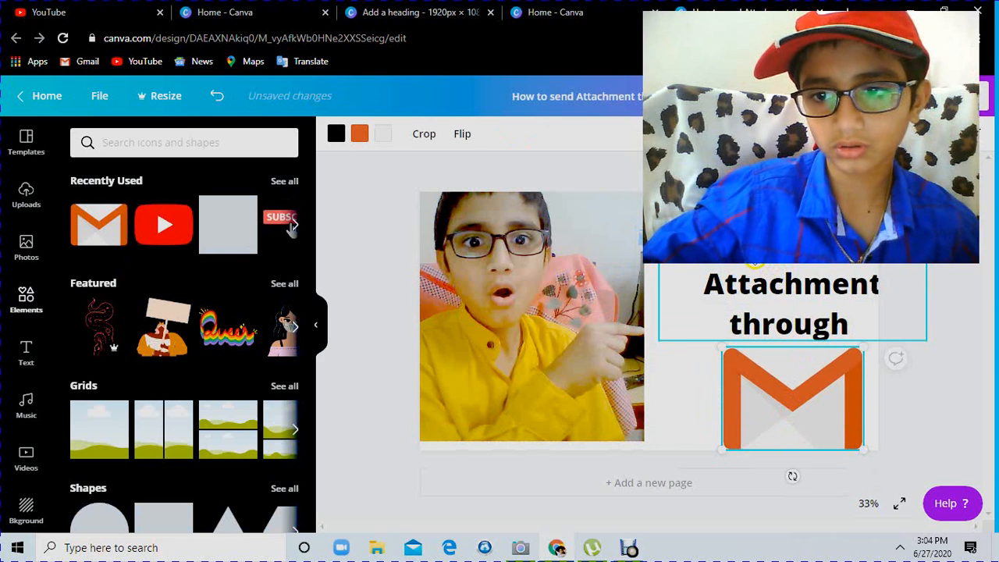
{"action": "left_click_drag", "start_coordinate": [754, 262], "coordinate": [729, 244]}
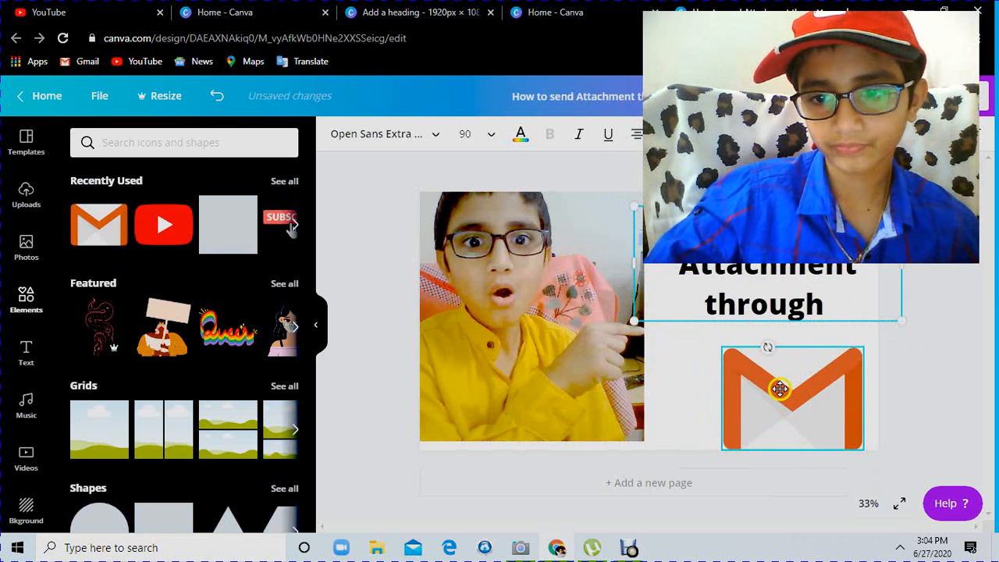
{"action": "left_click_drag", "start_coordinate": [779, 388], "coordinate": [784, 387]}
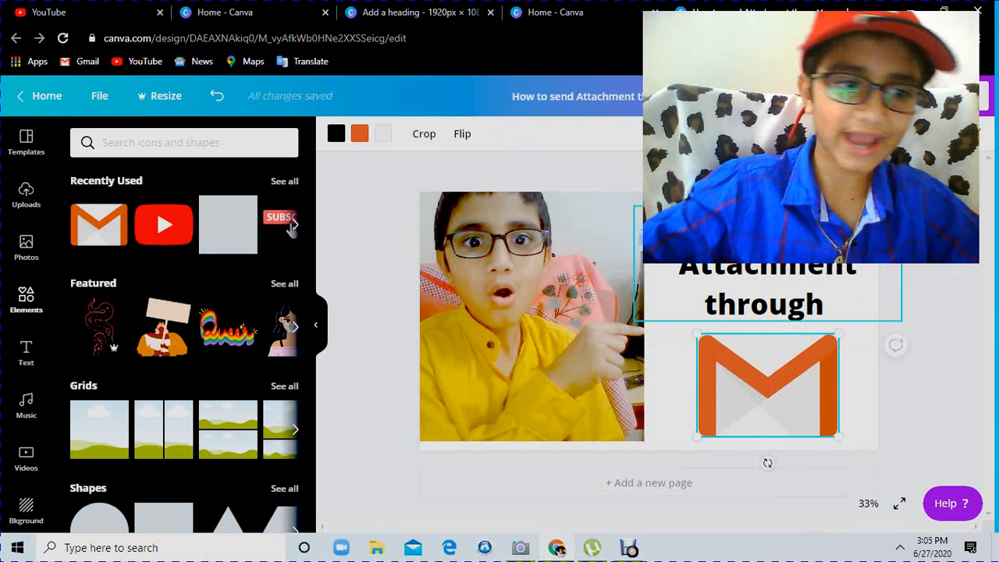
- Apply the purple-to-teal polygon background to the page and stretch the photo from the page's top edge to about 1,062 px high
{"action": "left_click", "coordinate": [17, 525]}
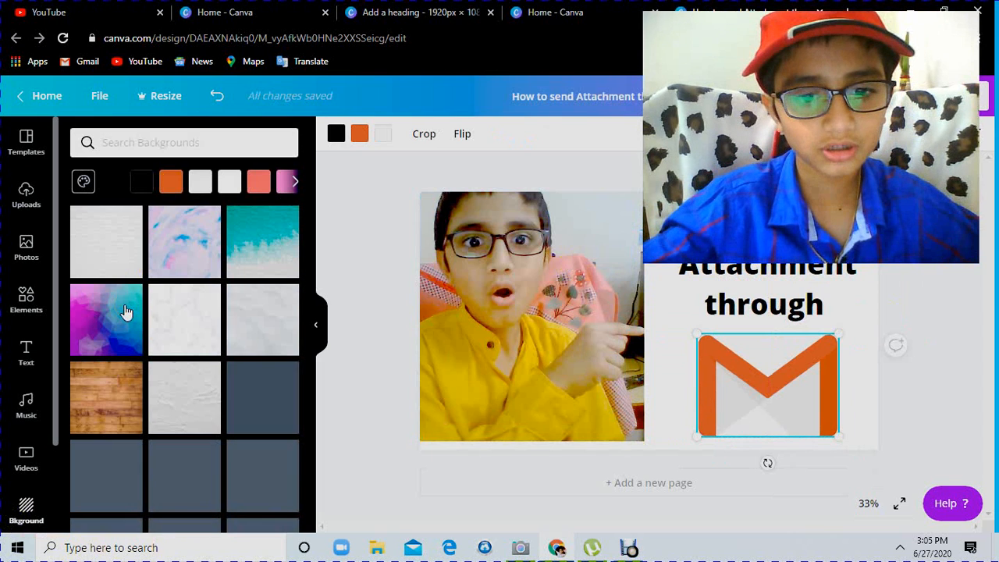
{"action": "left_click", "coordinate": [126, 312]}
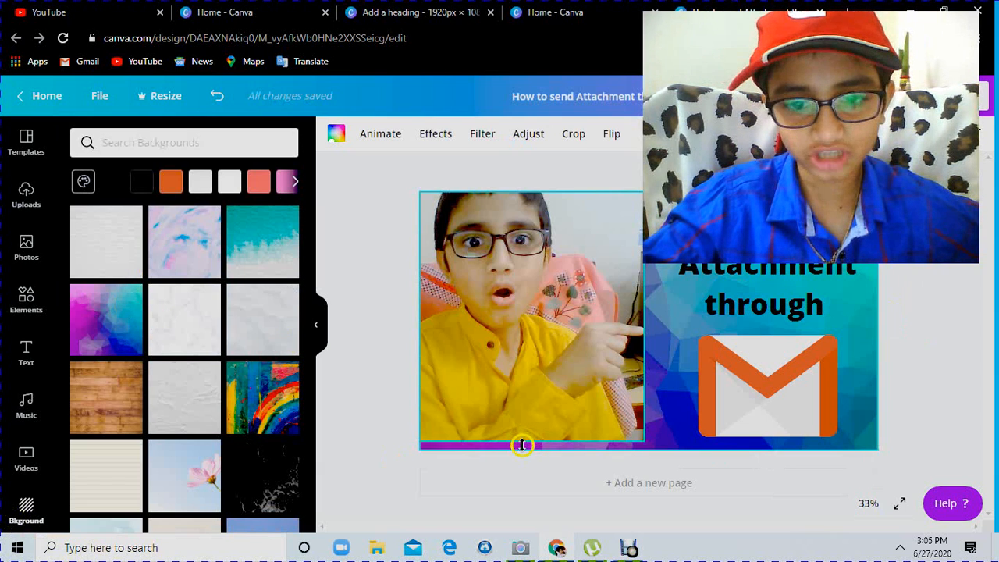
{"action": "left_click_drag", "start_coordinate": [522, 445], "coordinate": [522, 441]}
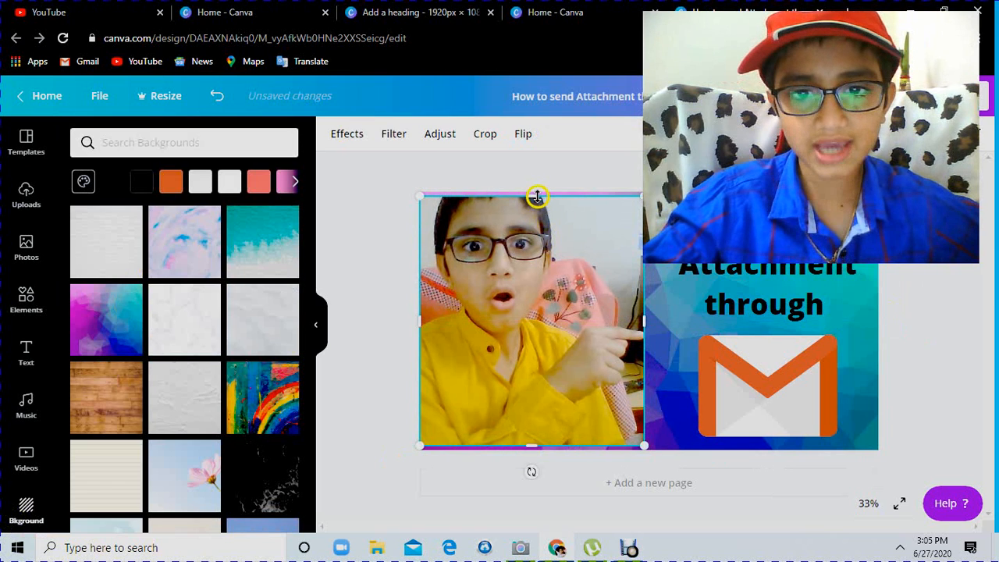
{"action": "left_click_drag", "start_coordinate": [537, 190], "coordinate": [536, 188]}
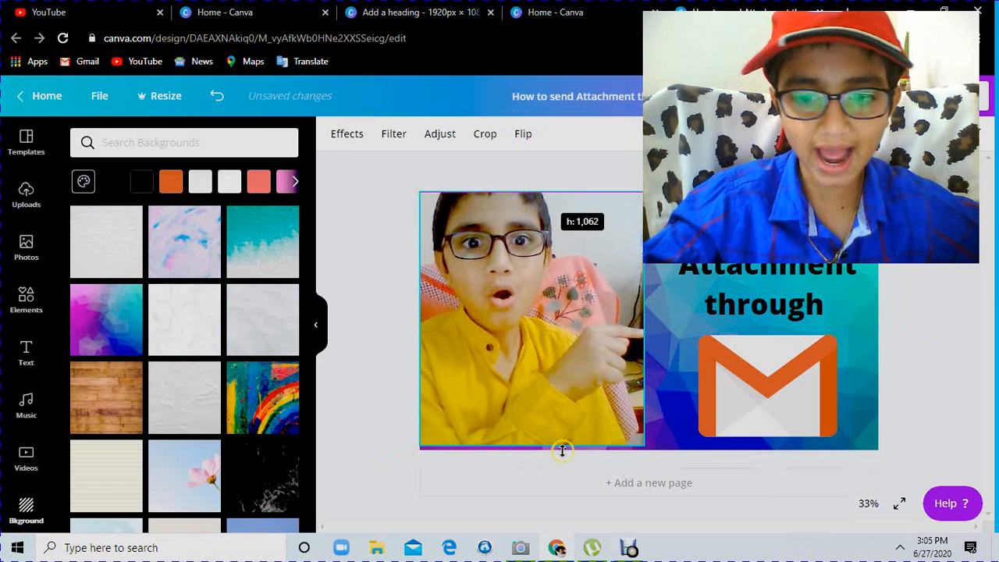
{"action": "left_click_drag", "start_coordinate": [562, 450], "coordinate": [561, 448]}
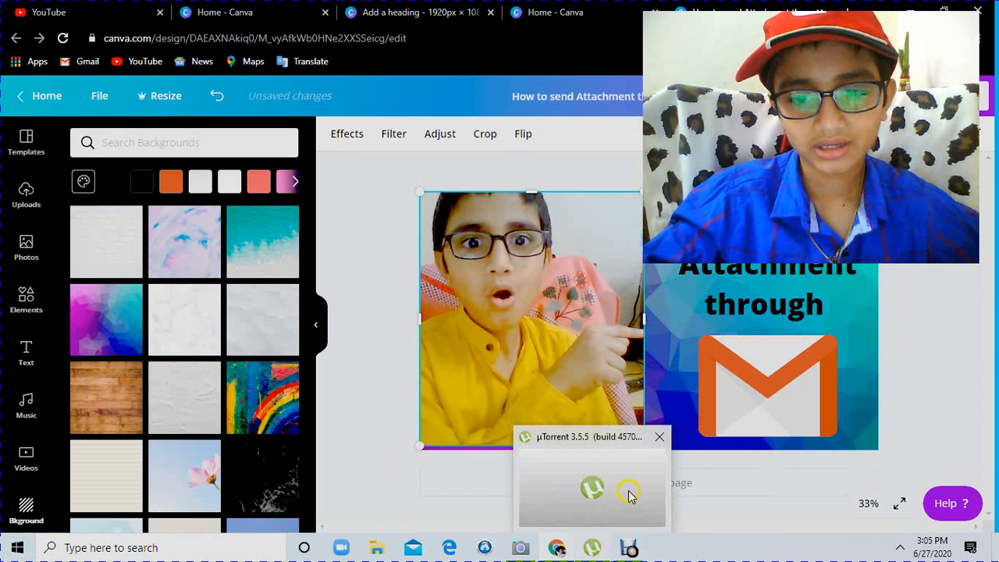
- Switch to the Debut screen recorder window
{"action": "mouse_move", "coordinate": [632, 550]}
{"action": "left_click", "coordinate": [625, 490]}
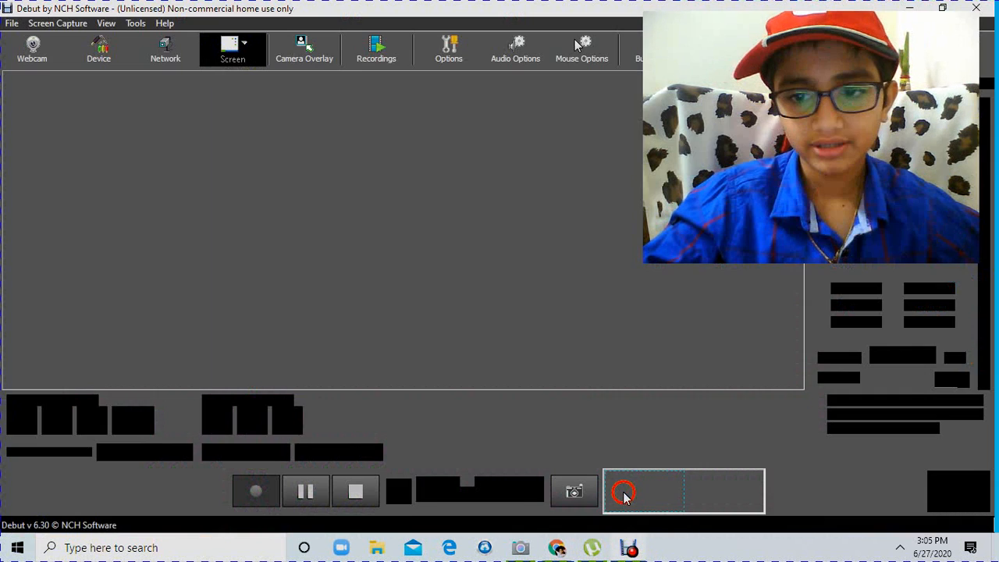
{"action": "left_click_drag", "start_coordinate": [902, 358], "coordinate": [929, 361]}
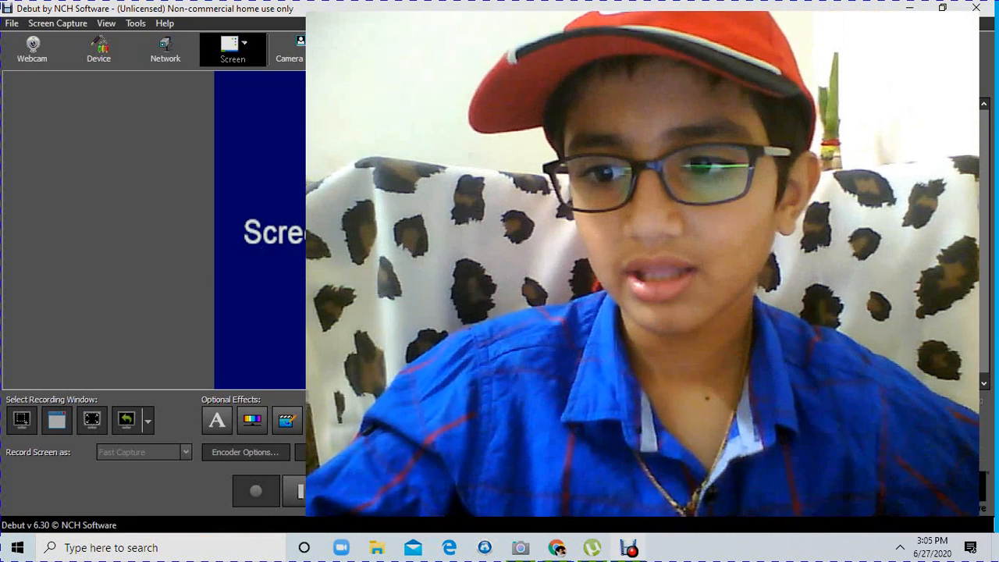